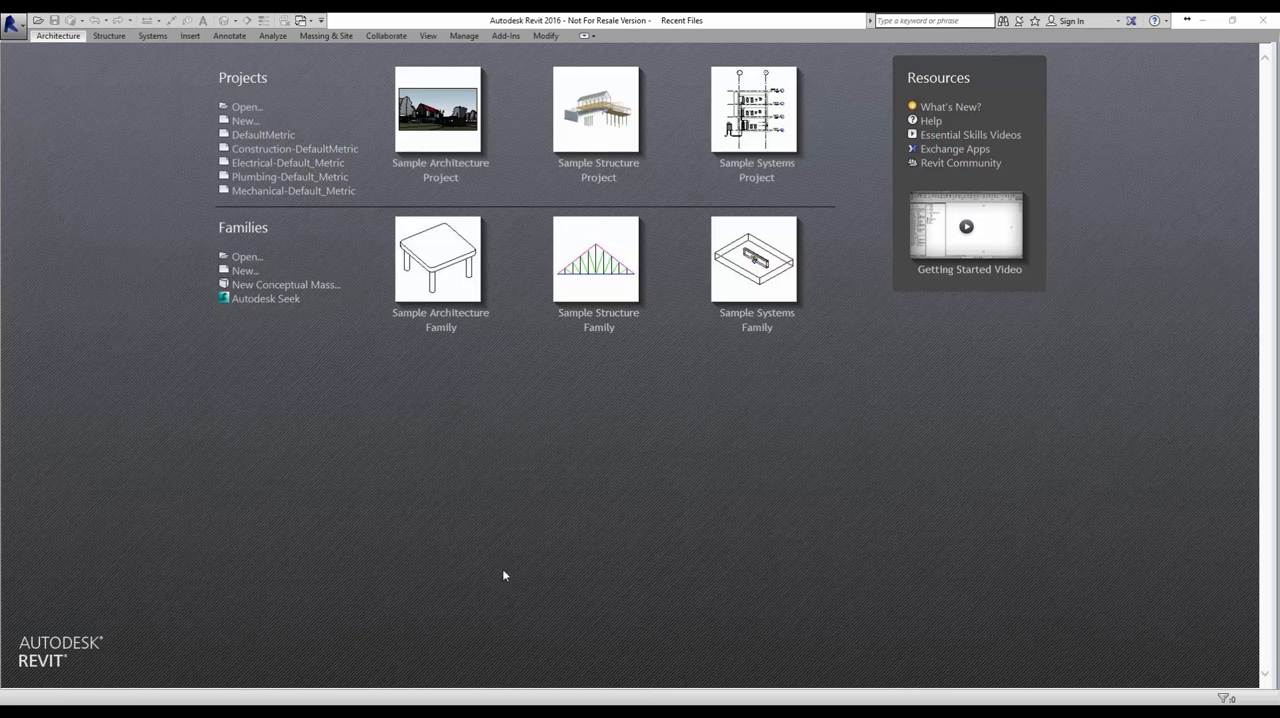
Switch to File Explorer and open the drawing 121iii4VET_dwg.dwg from the BIM folder in AutoCAD
mouse_move(343, 714)
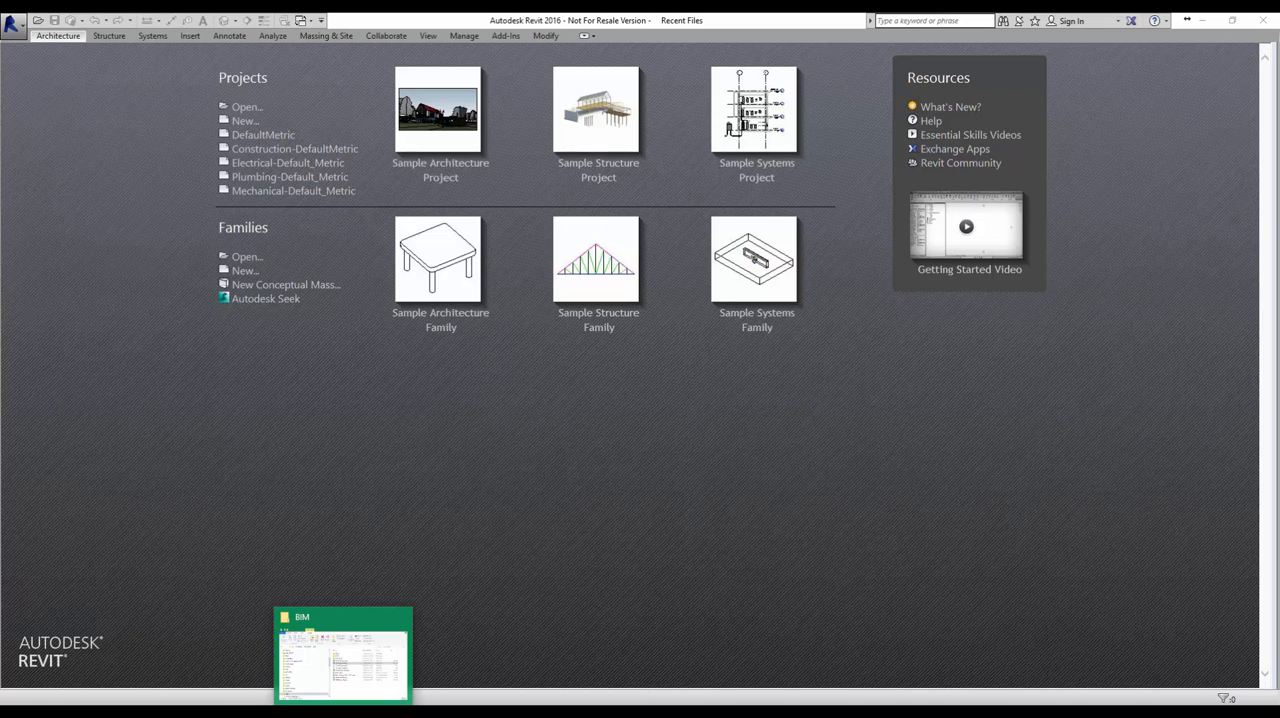
click(405, 632)
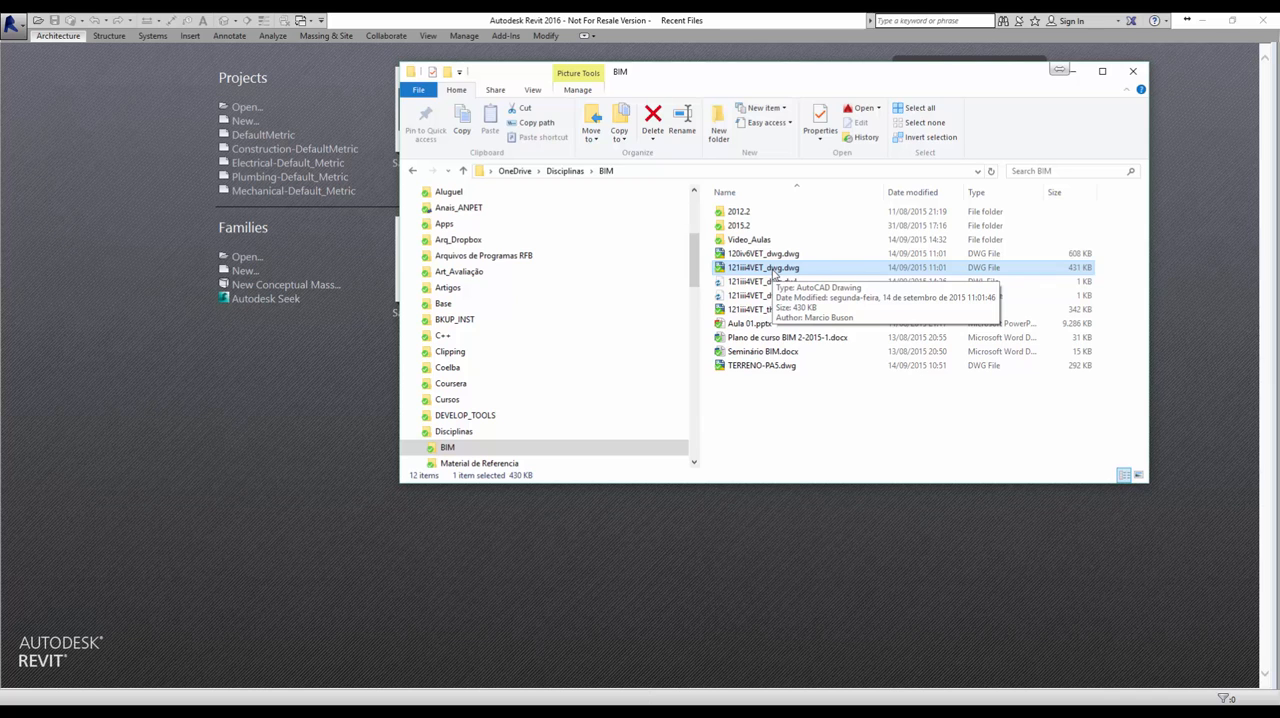
double_click(763, 268)
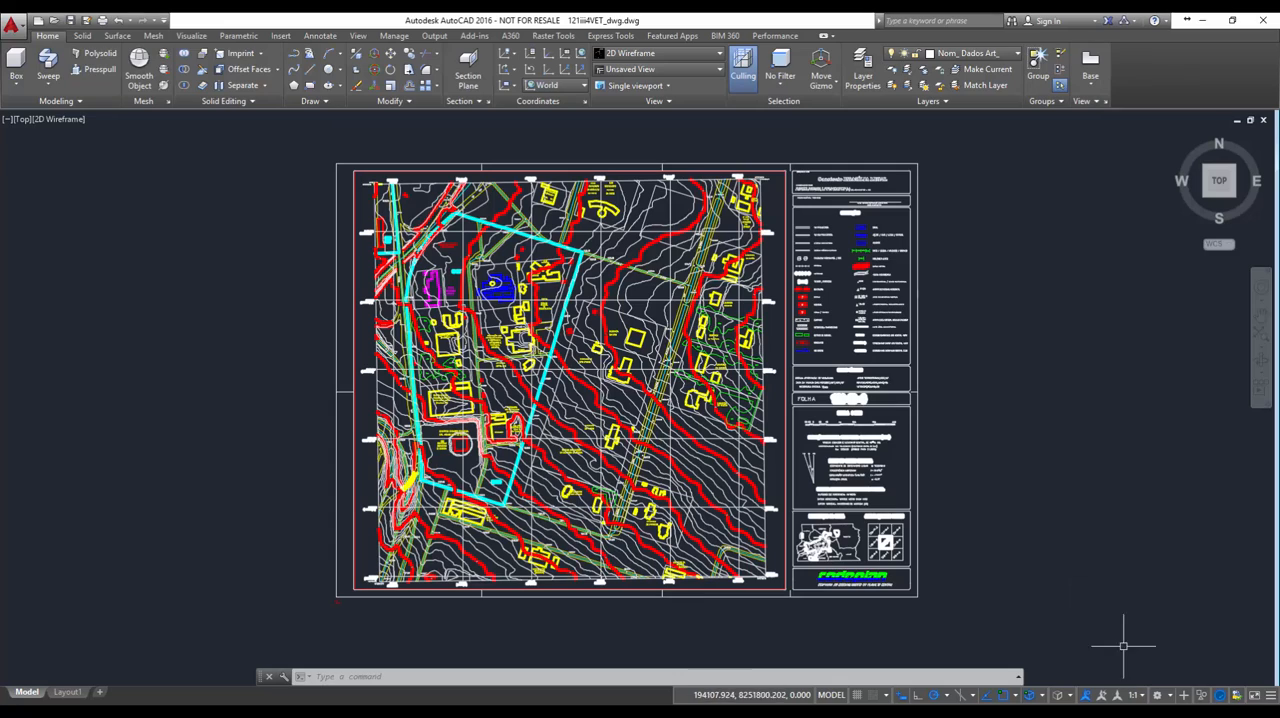
Change the workspace to Drafting & Annotation and close the Design Feed palette
click(1168, 698)
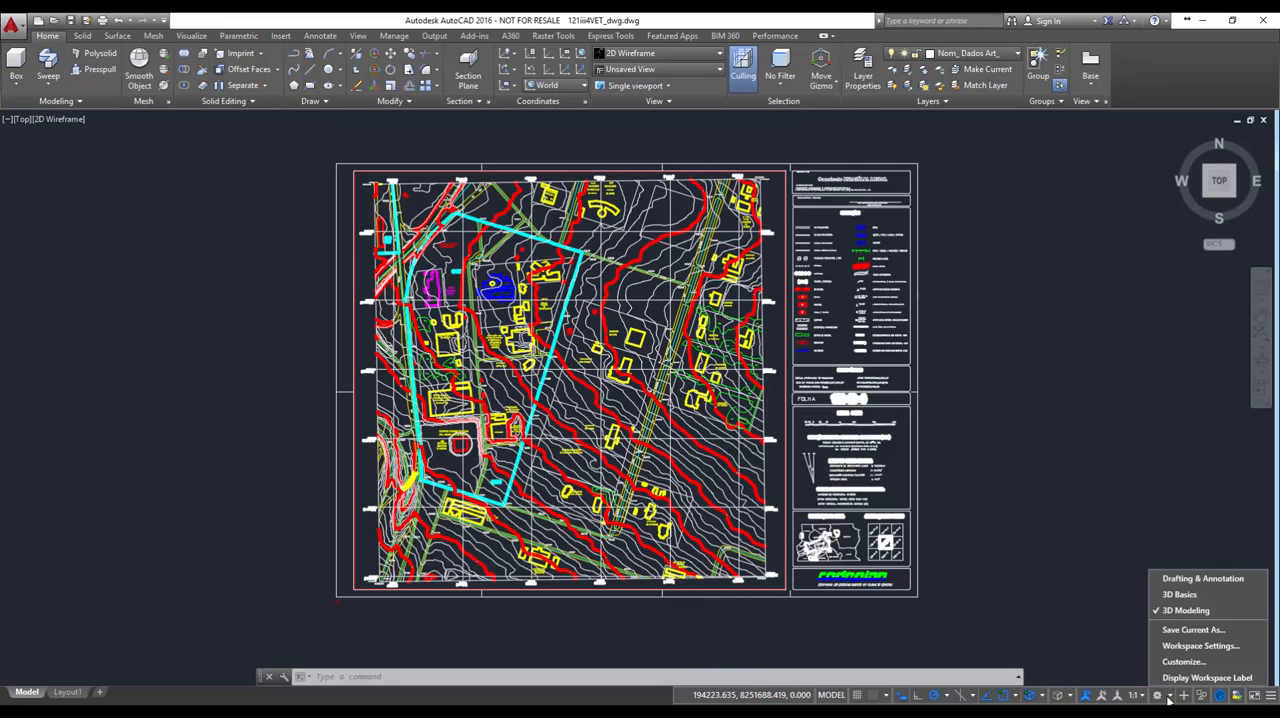
click(1194, 579)
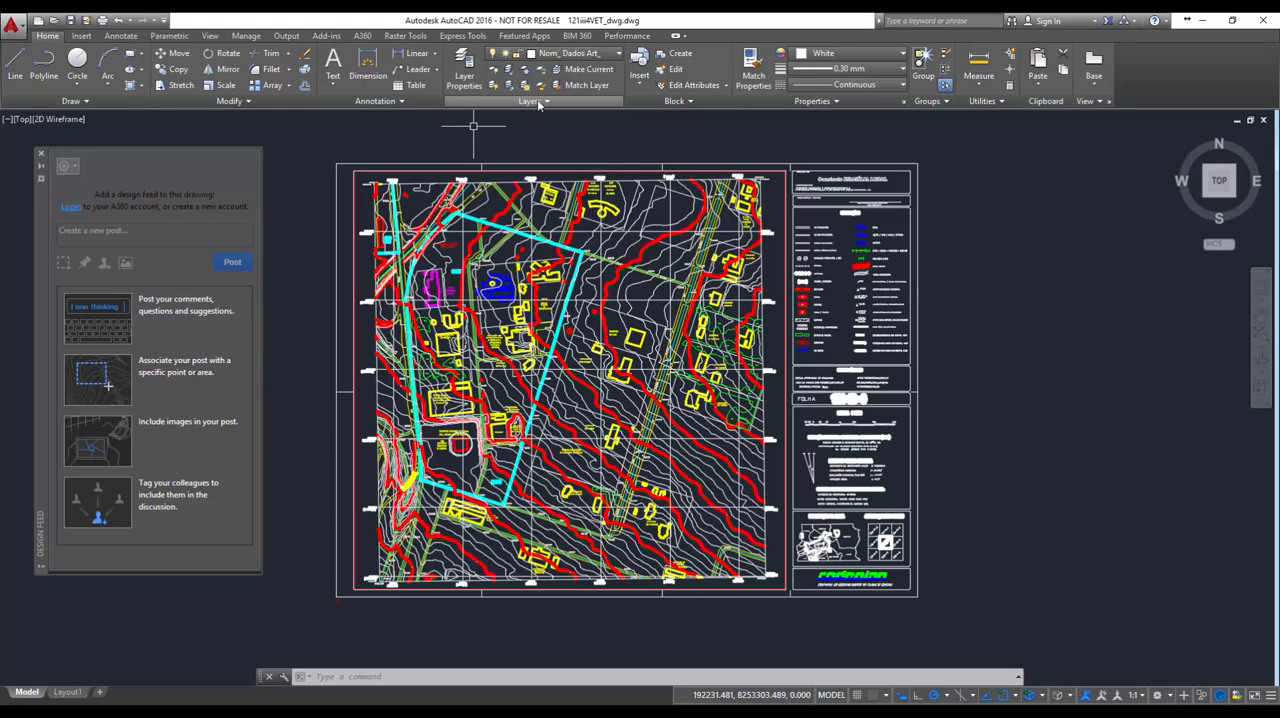
scroll(589, 218, up, 2)
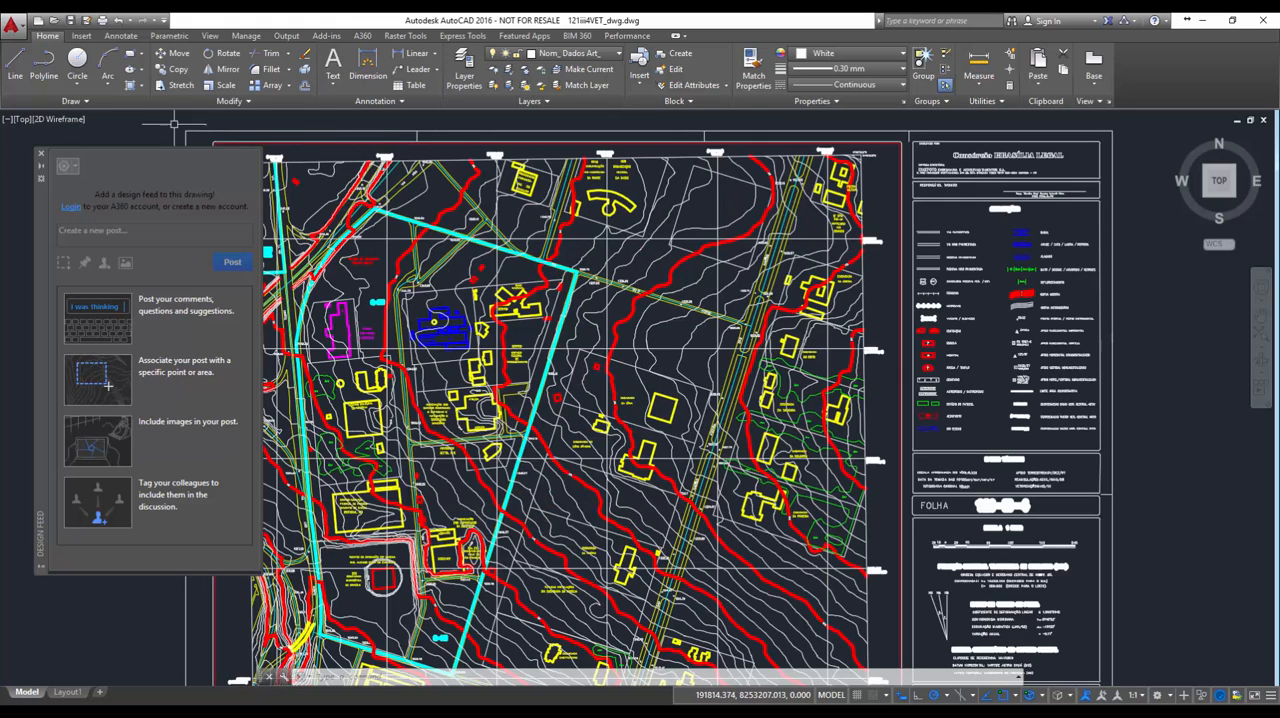
click(41, 156)
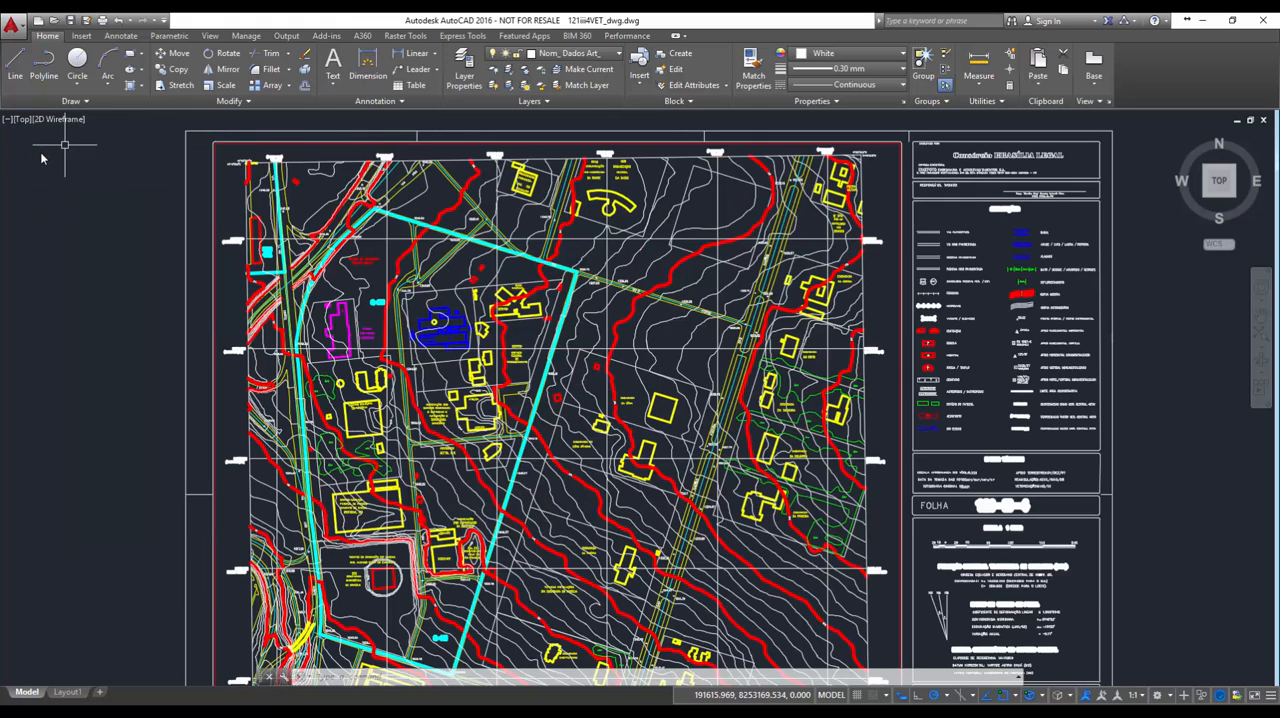
Freeze the layers of the yellow public buildings, their name labels and the lot boundaries (Edif_ Pública, Top_ Edif_ Publ_, Lotes)
scroll(456, 236, up, 2)
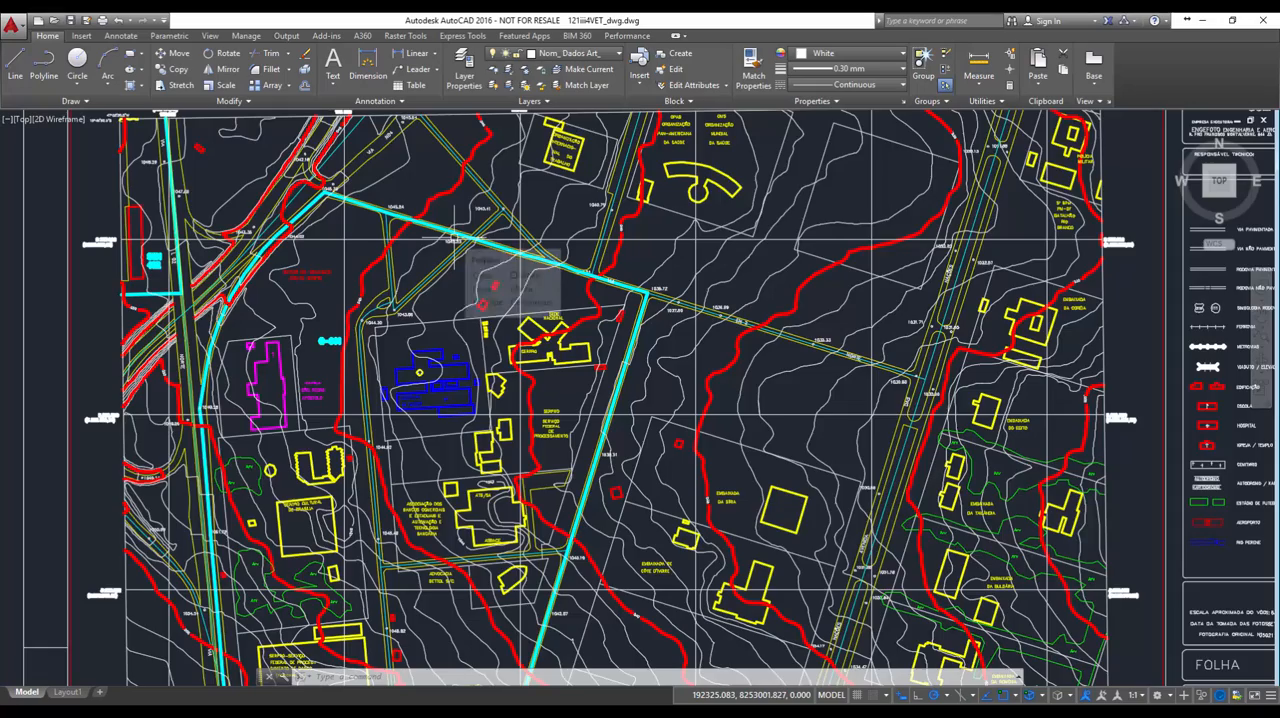
scroll(367, 436, down, 2)
scroll(464, 289, up, 2)
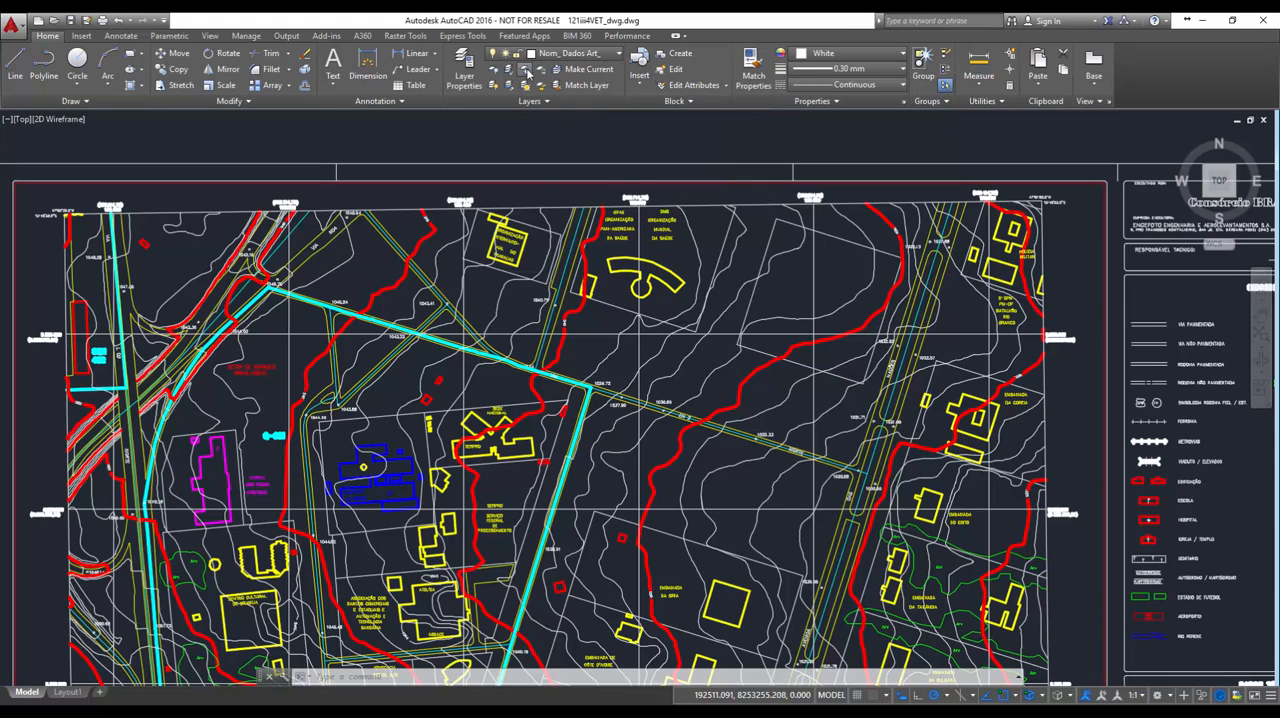
click(524, 76)
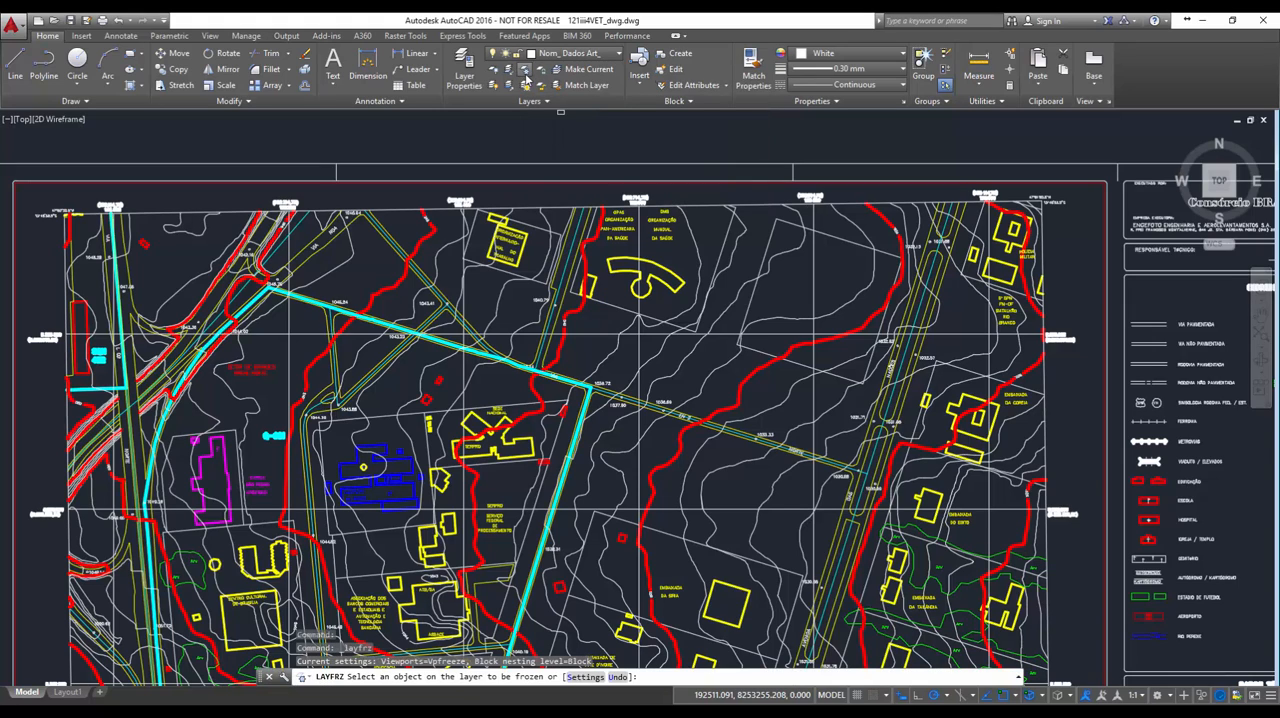
click(617, 251)
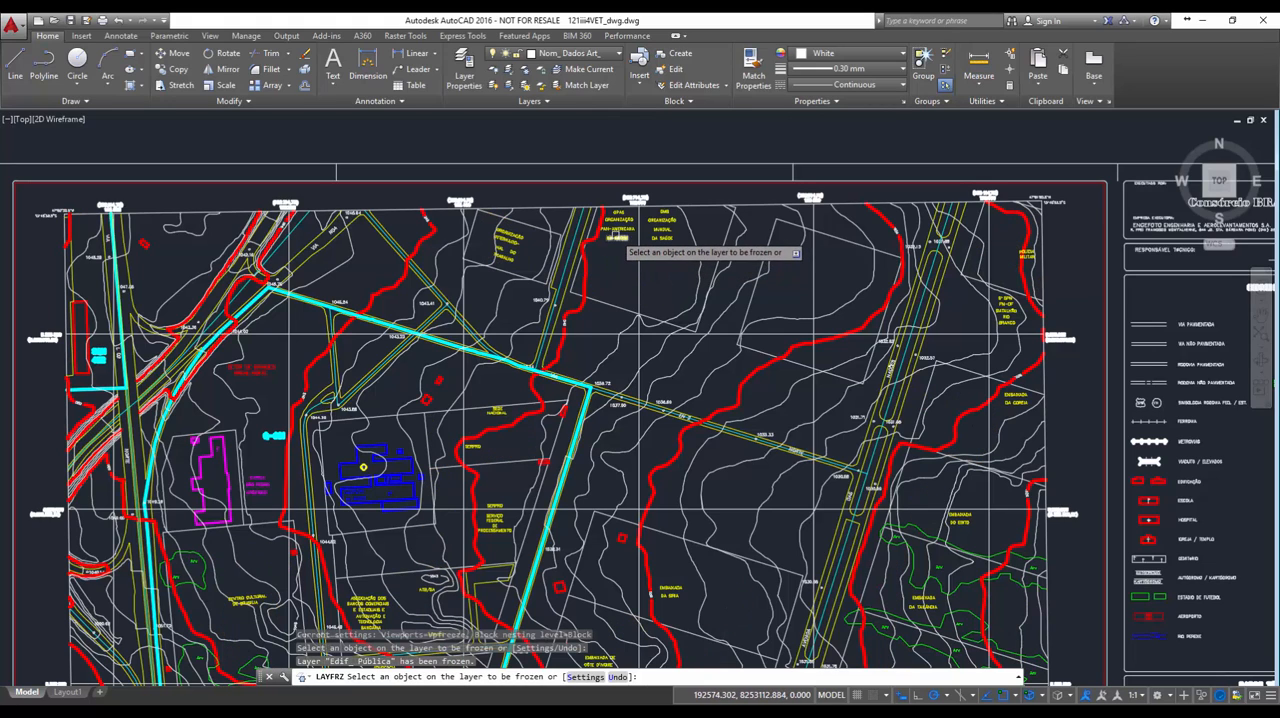
click(615, 236)
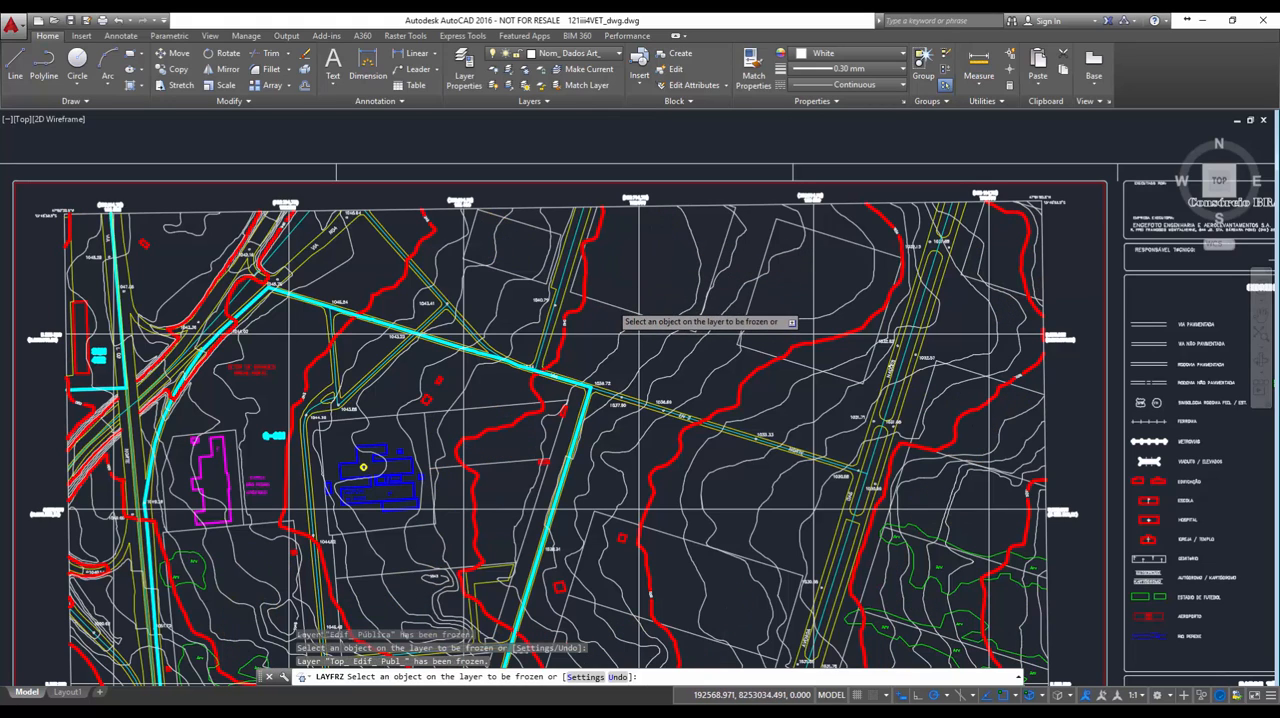
click(607, 308)
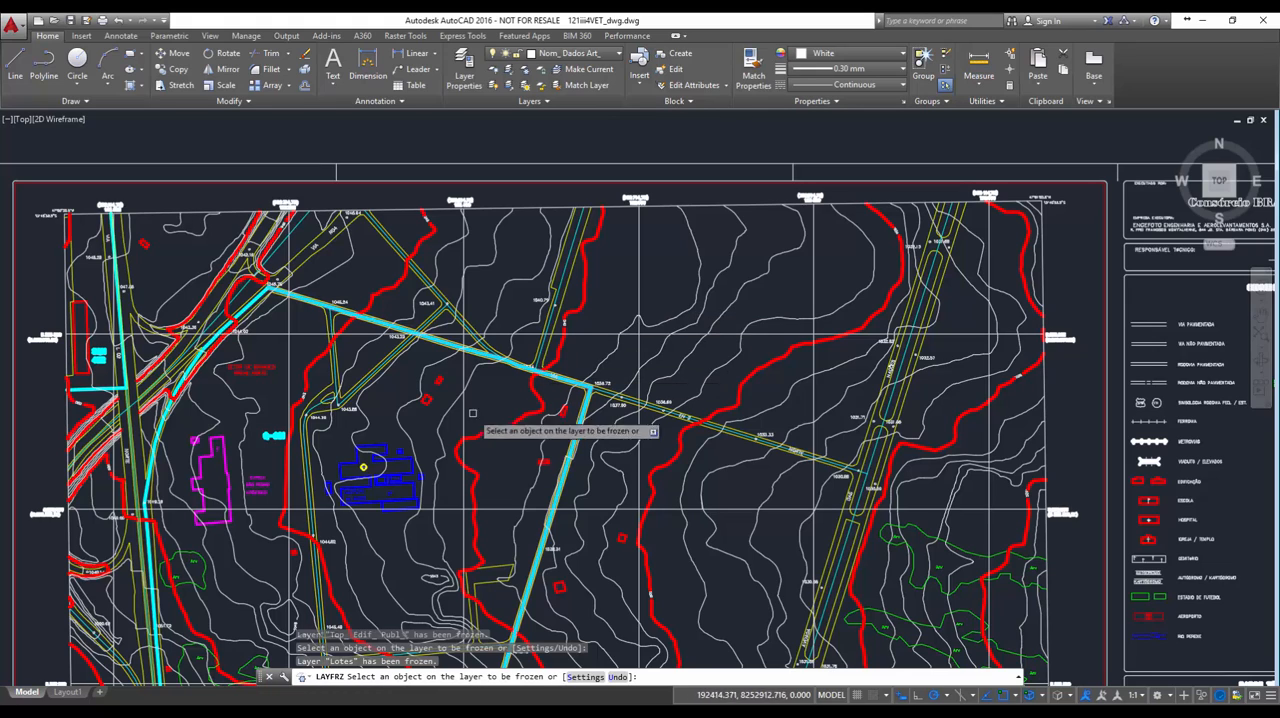
Freeze the layers of the blue hospital, the hospital label and the magenta church label
click(400, 476)
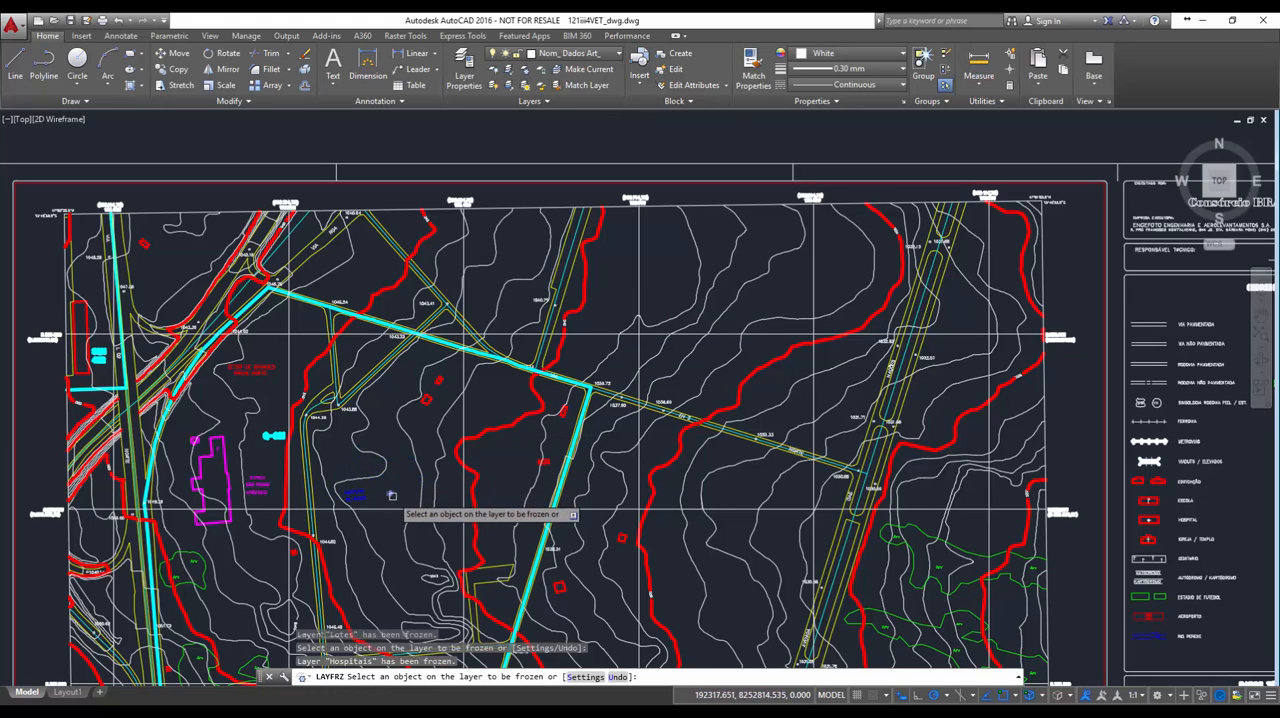
click(390, 494)
click(260, 488)
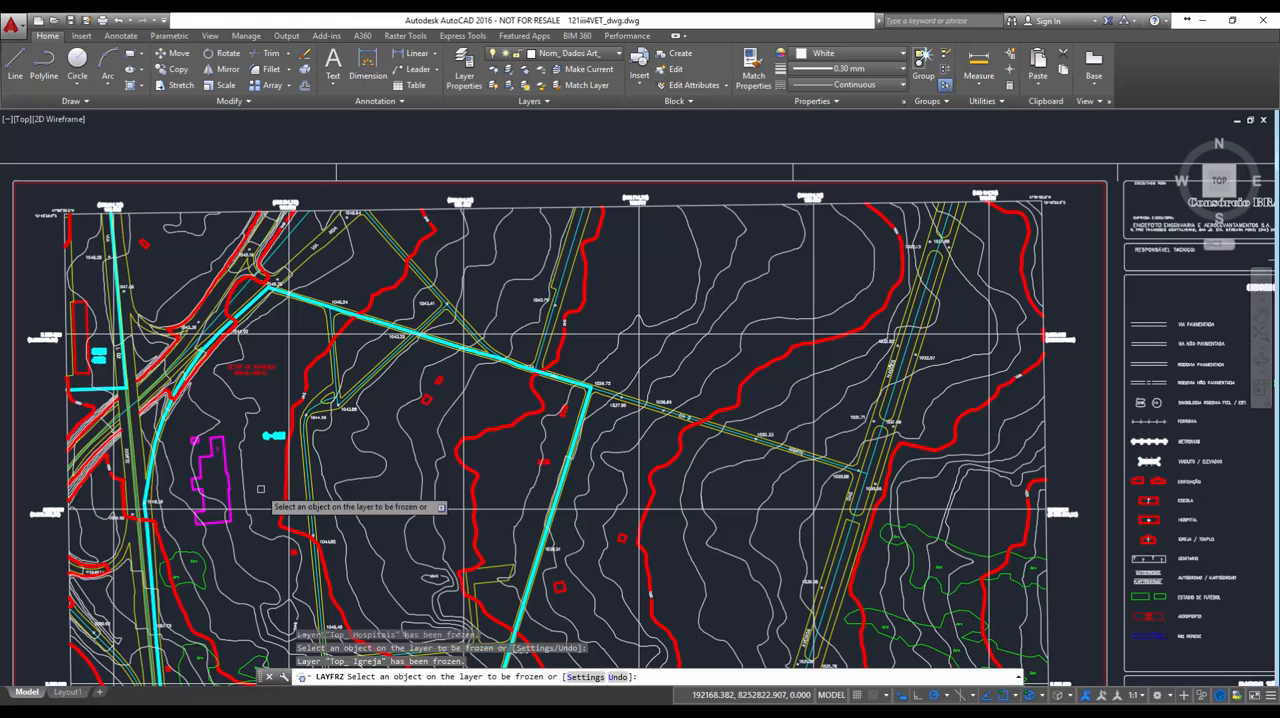
Freeze the cyan block outline layer Quadras, the grid layer Malha and the two coordinate label layers along the map edge
click(273, 437)
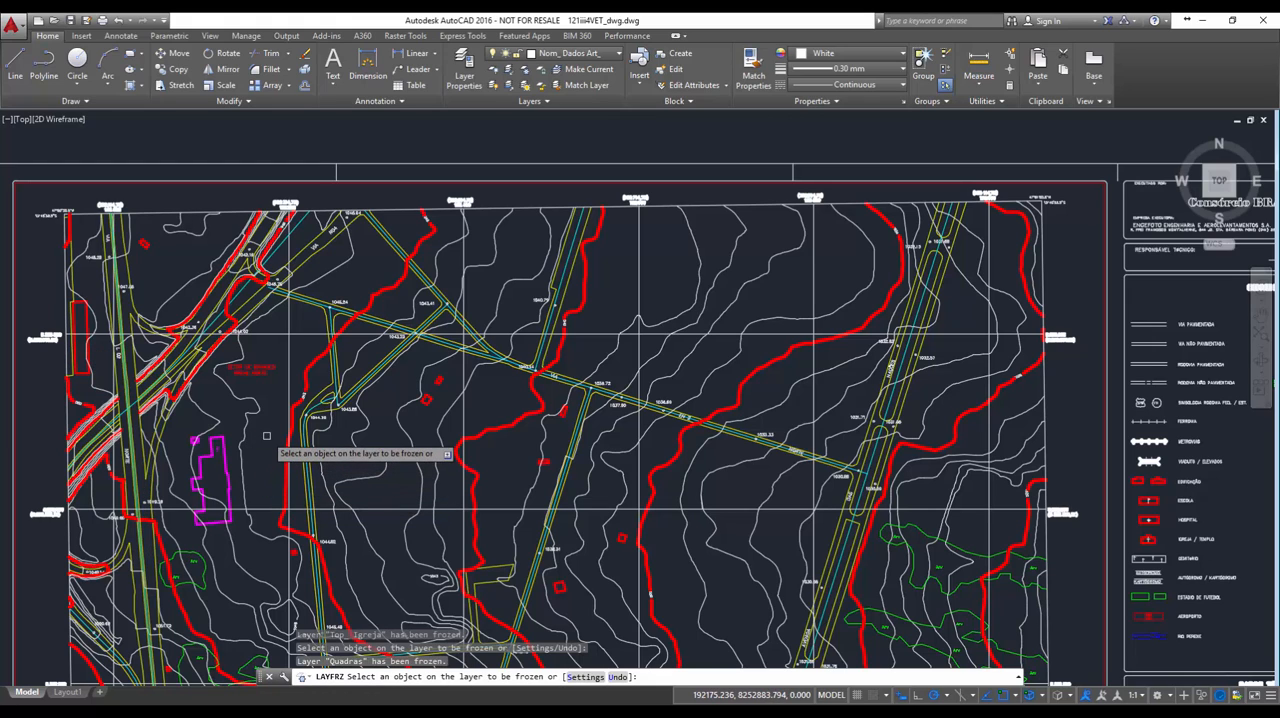
click(289, 343)
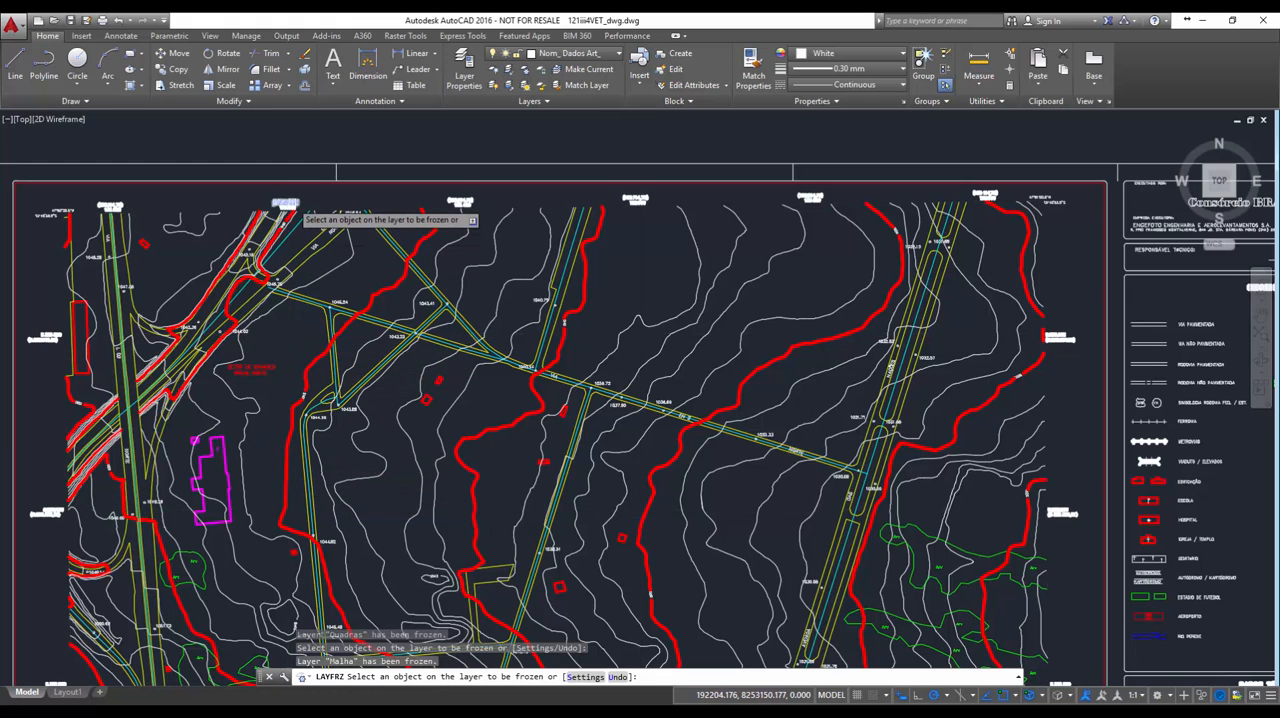
click(286, 205)
click(293, 200)
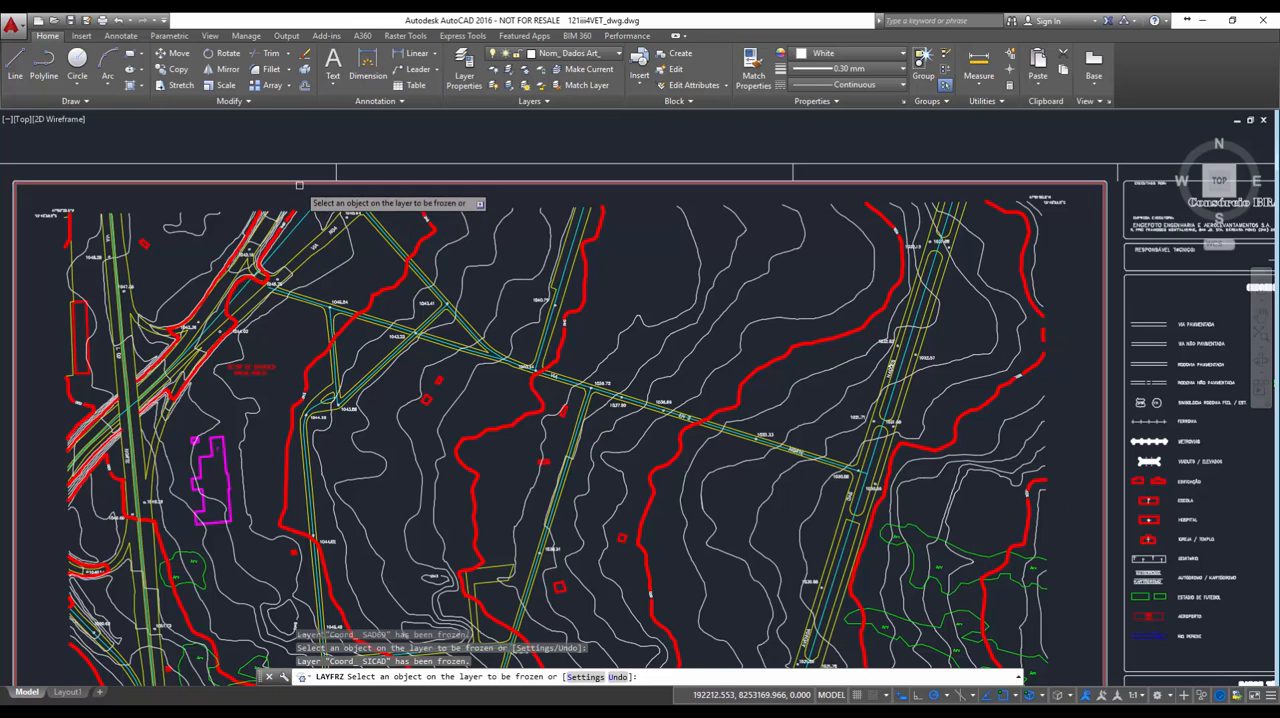
Freeze the layers of the sheet frame and legend, plus the geographic coordinate labels at the map's corners
click(294, 180)
click(300, 182)
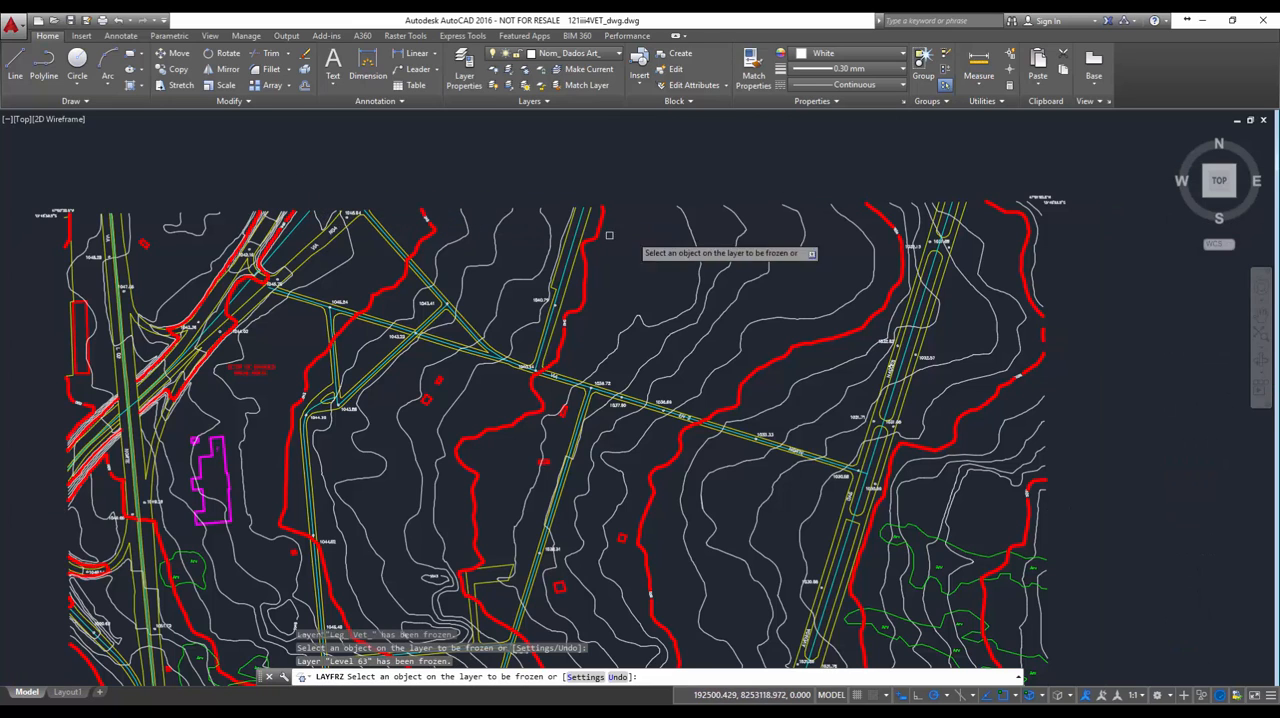
scroll(1078, 178, up, 5)
click(909, 237)
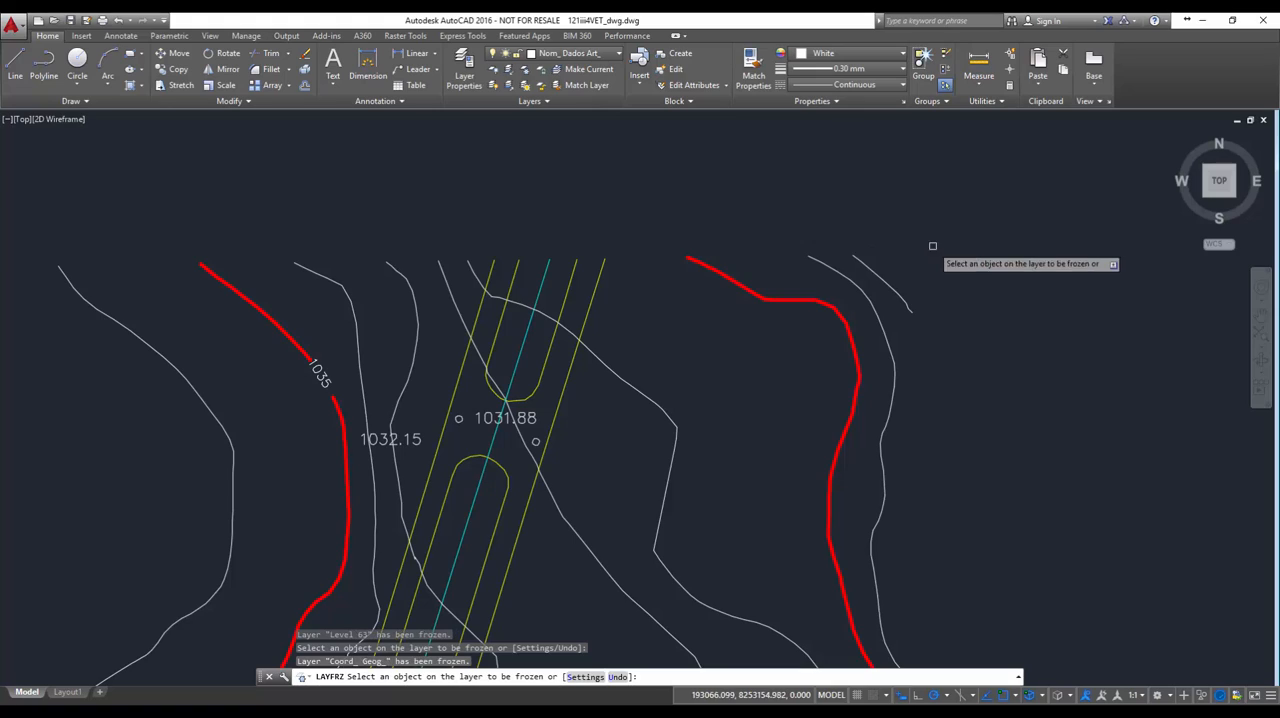
Freeze the green vegetation layer and the magenta church building's layer Igreja_ Templo
scroll(580, 374, down, 5)
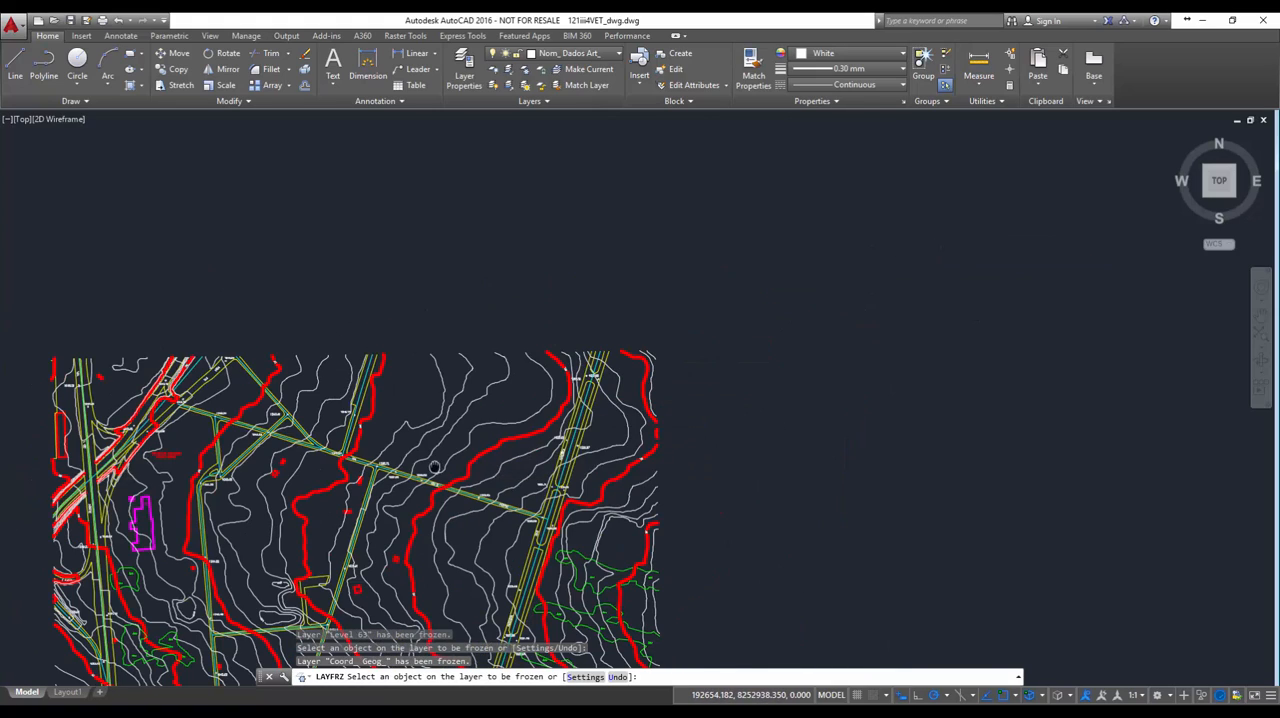
middle_drag(435, 467, 635, 279)
scroll(635, 270, up, 2)
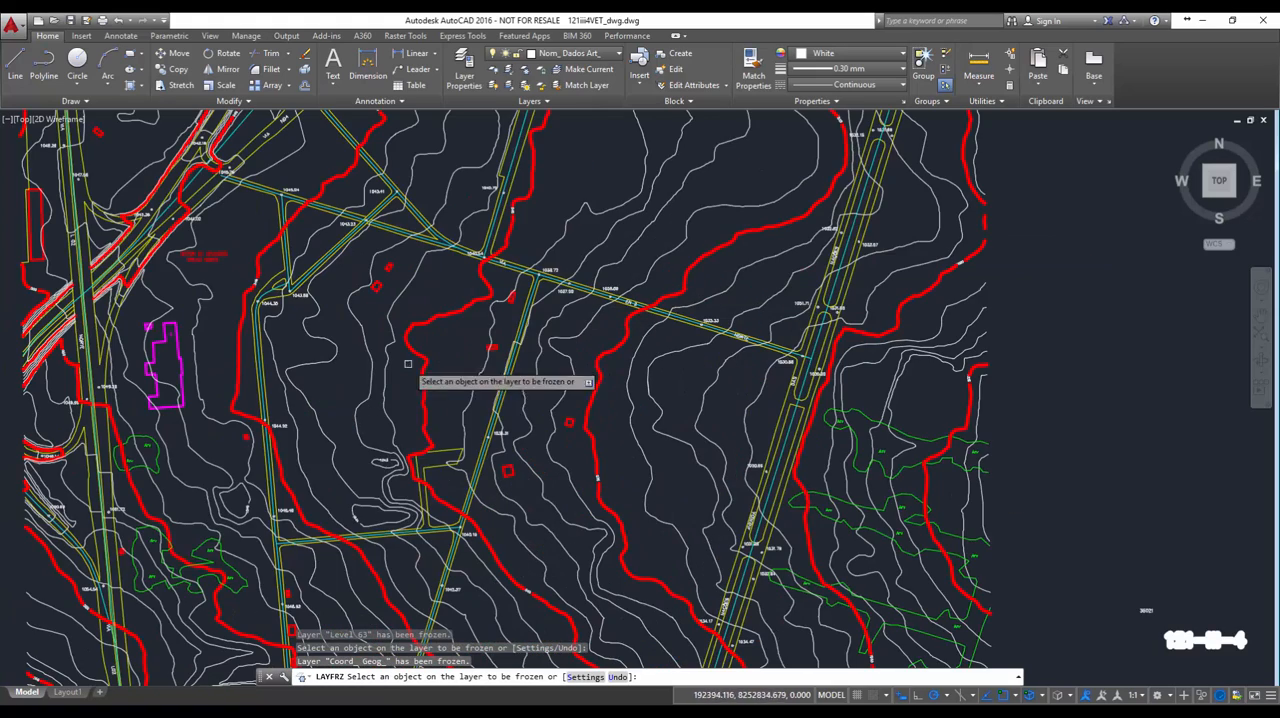
click(209, 556)
click(179, 362)
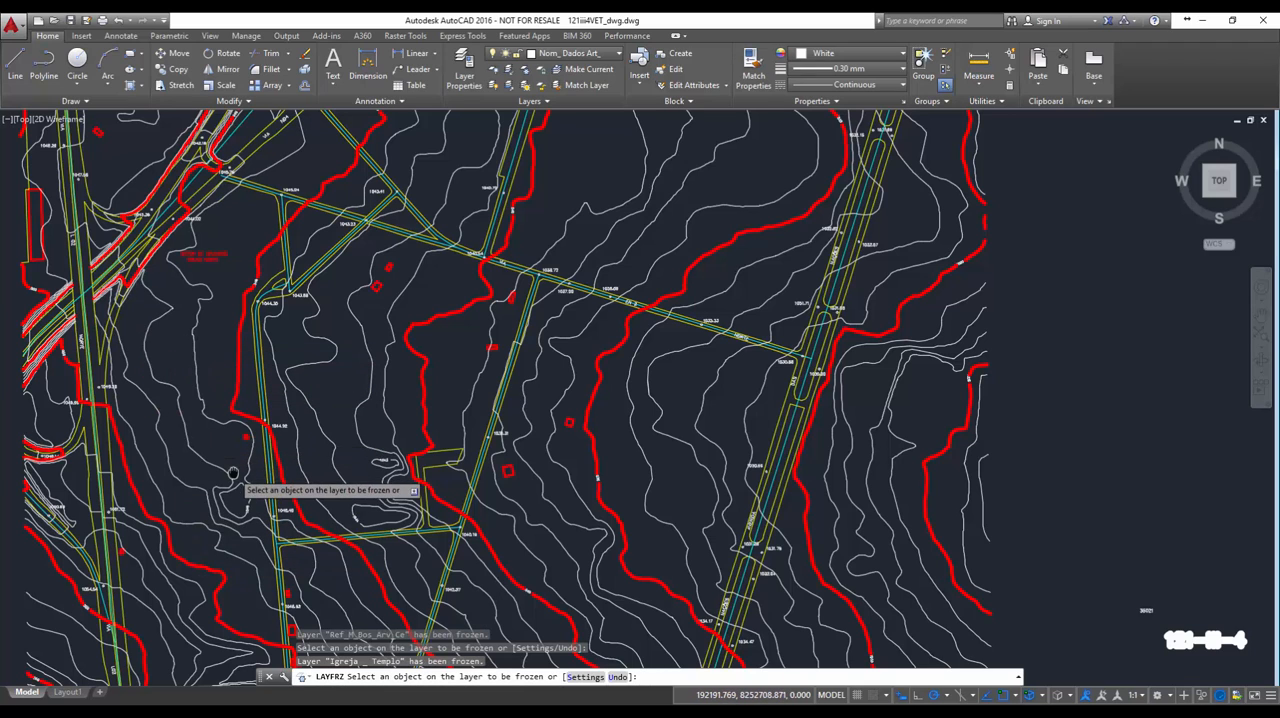
Try to freeze the layer of the sheet number text beside the map
middle_drag(230, 478, 265, 283)
scroll(250, 447, up, 1)
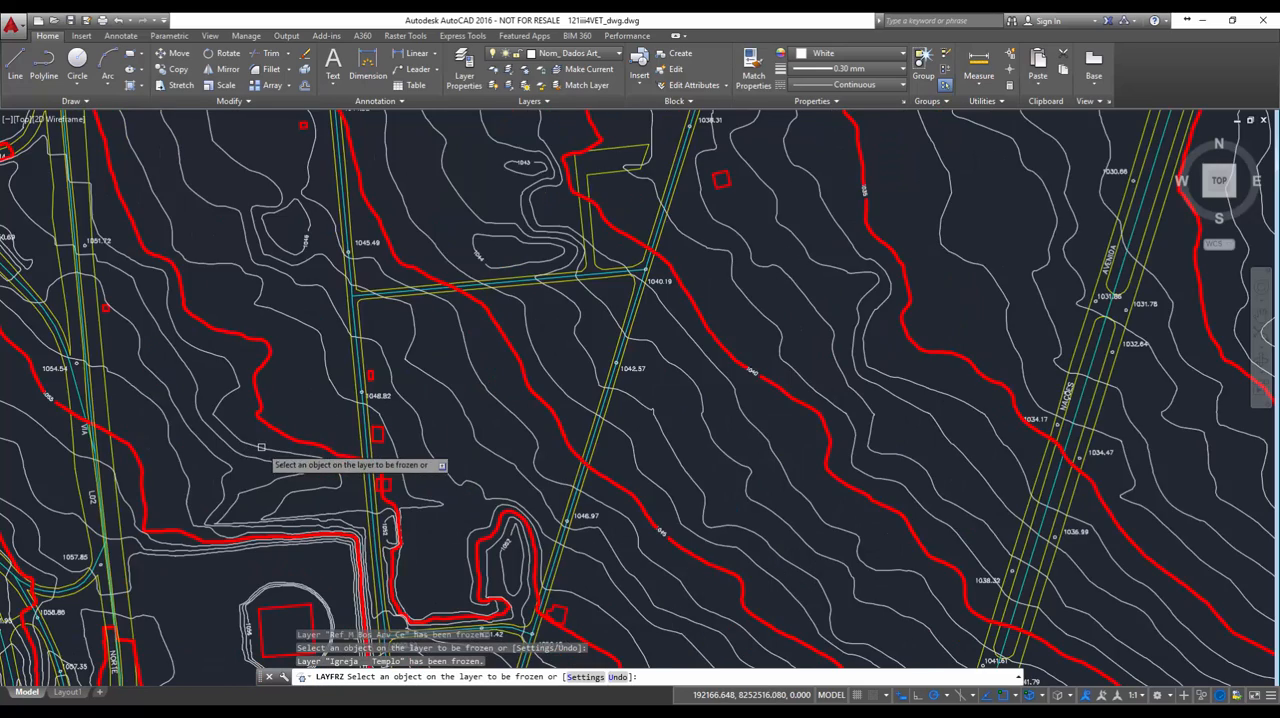
scroll(295, 447, down, 1)
scroll(590, 465, down, 1)
middle_drag(588, 465, 331, 408)
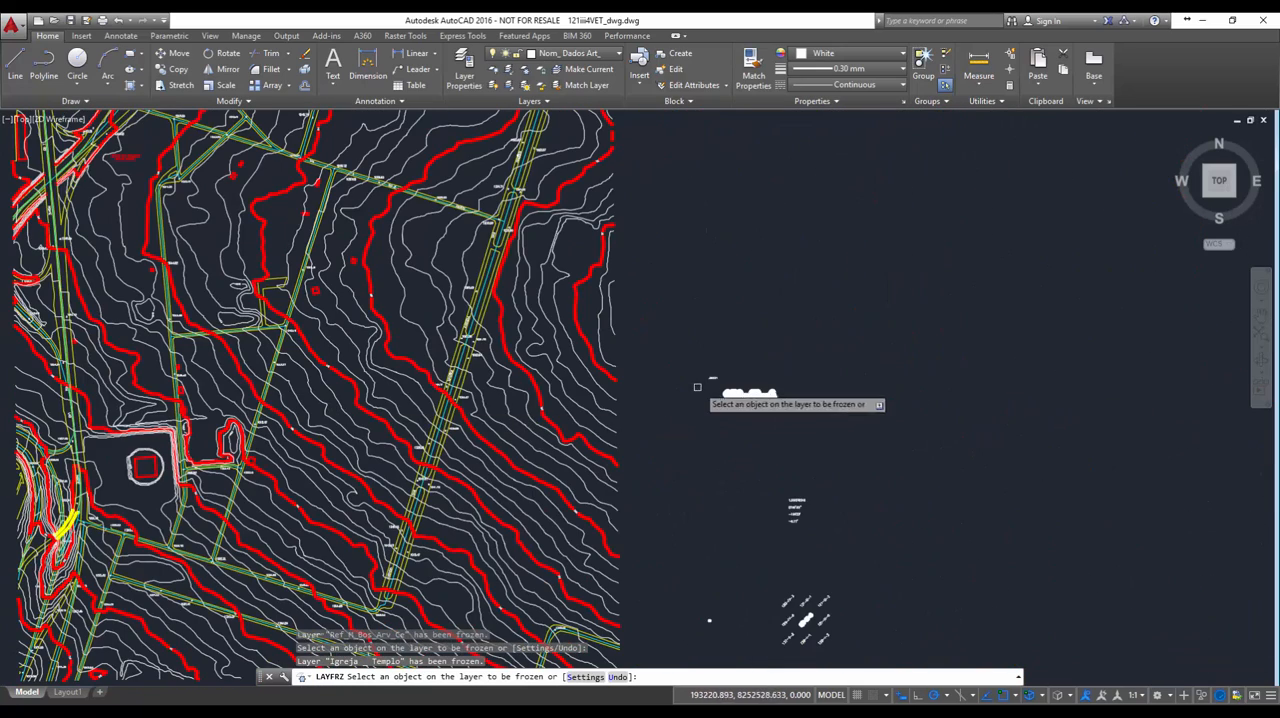
click(748, 396)
click(748, 396)
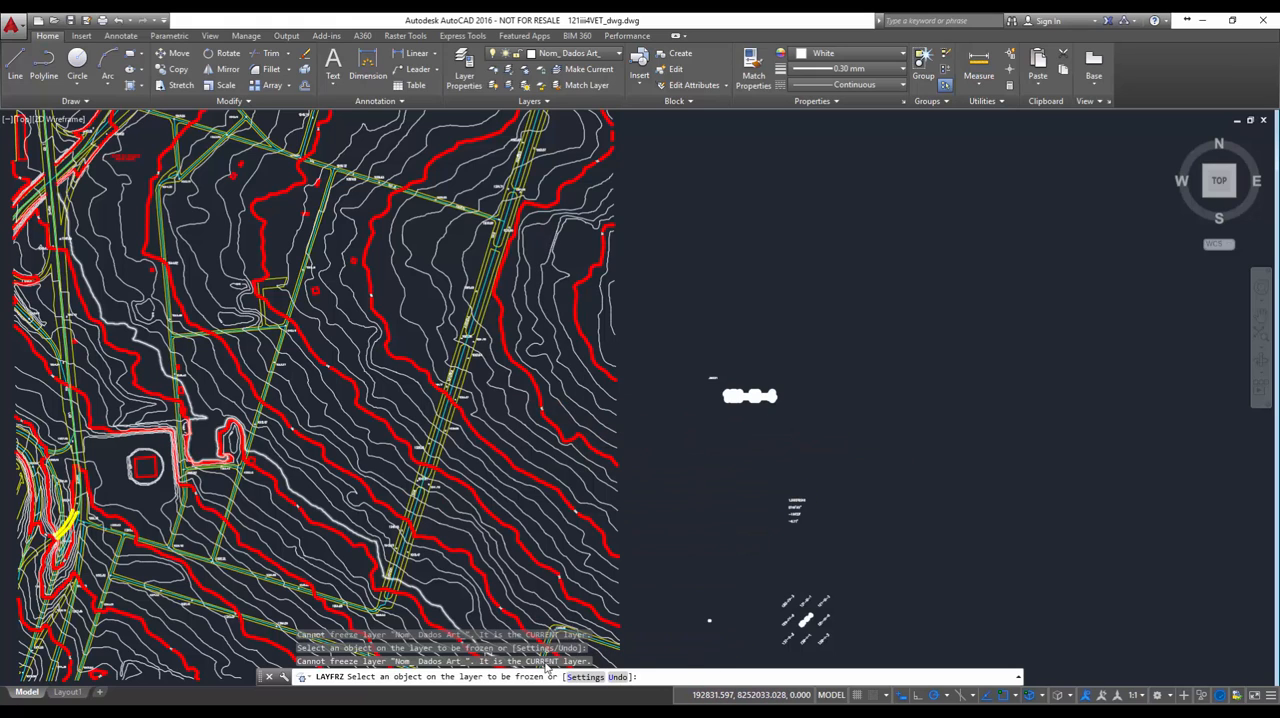
Freeze the layers of the road names, road edges, road centrelines and spot elevations (Top_ Via, Via Pav_ Não Pav, Eixo de Vias, Pontos Cotados)
middle_drag(145, 460, 294, 398)
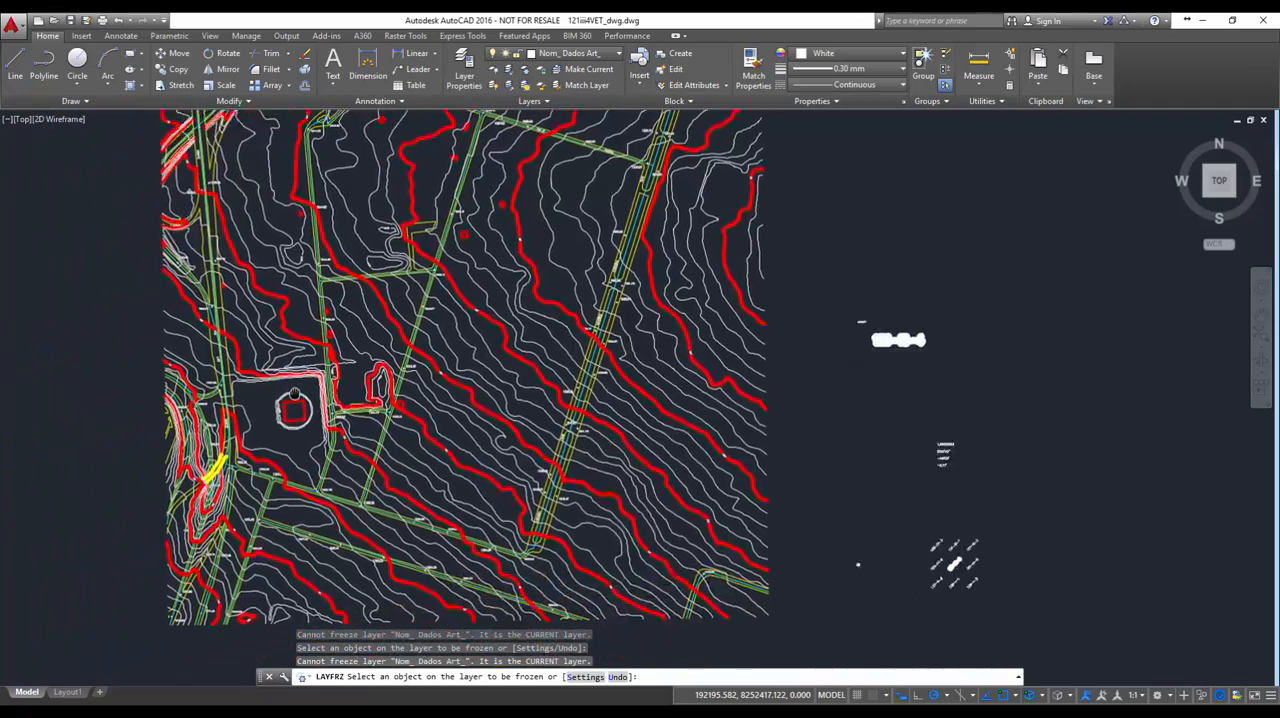
scroll(294, 398, up, 4)
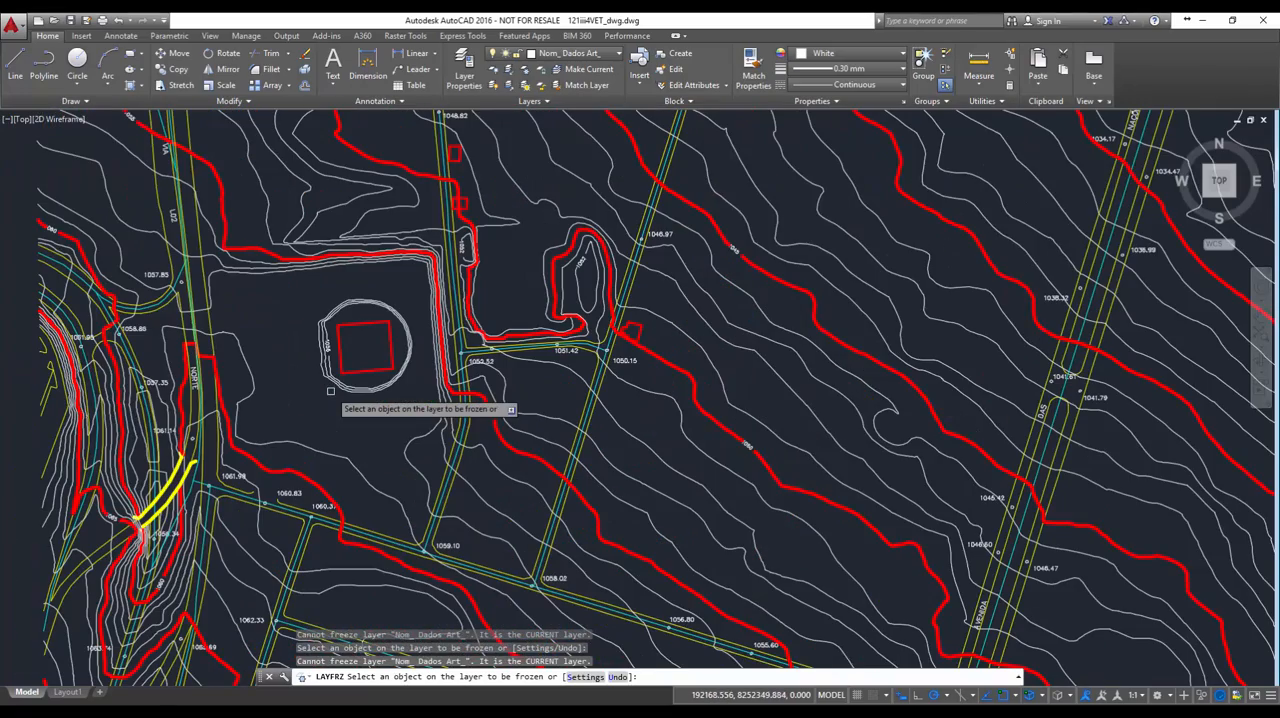
middle_drag(240, 405, 360, 395)
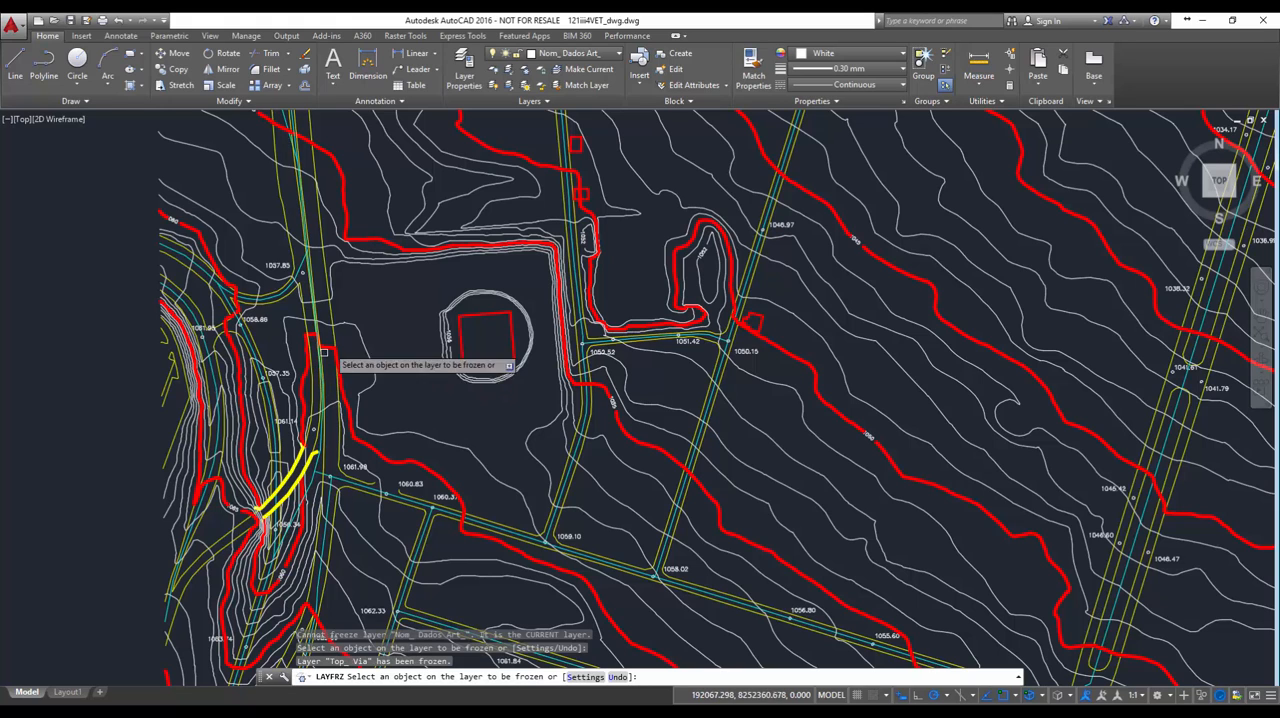
click(290, 218)
click(285, 207)
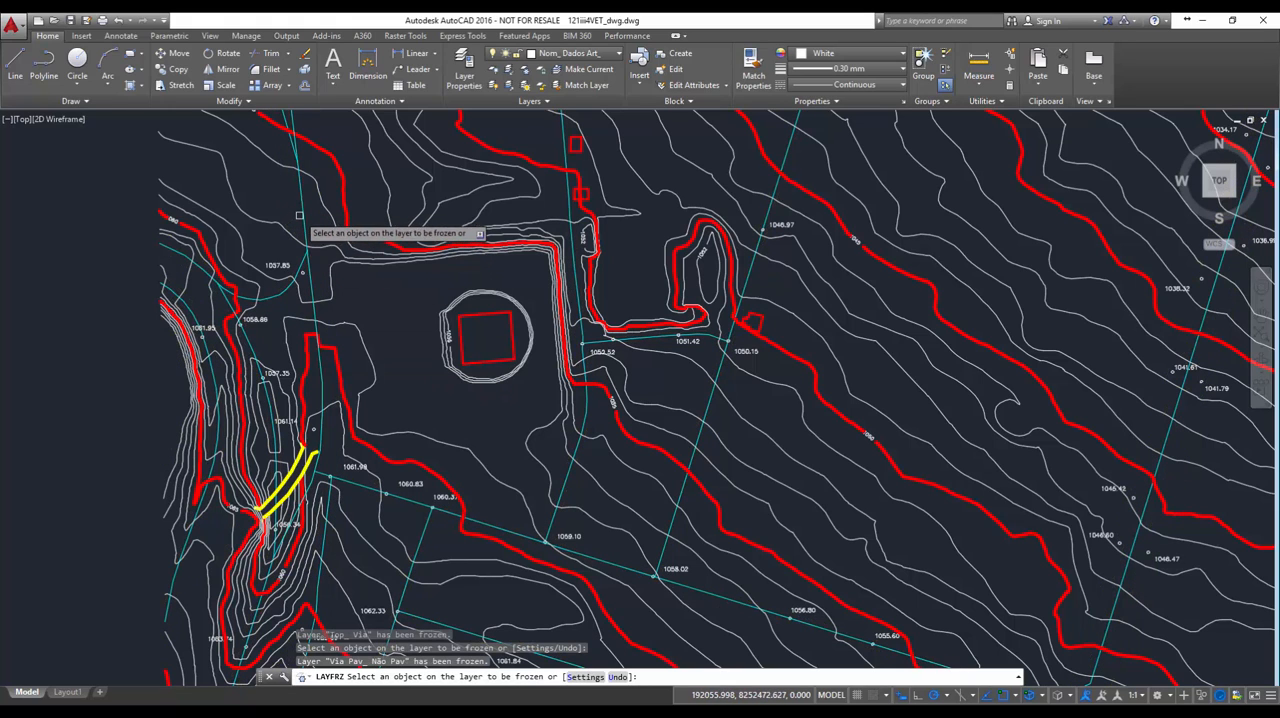
click(300, 212)
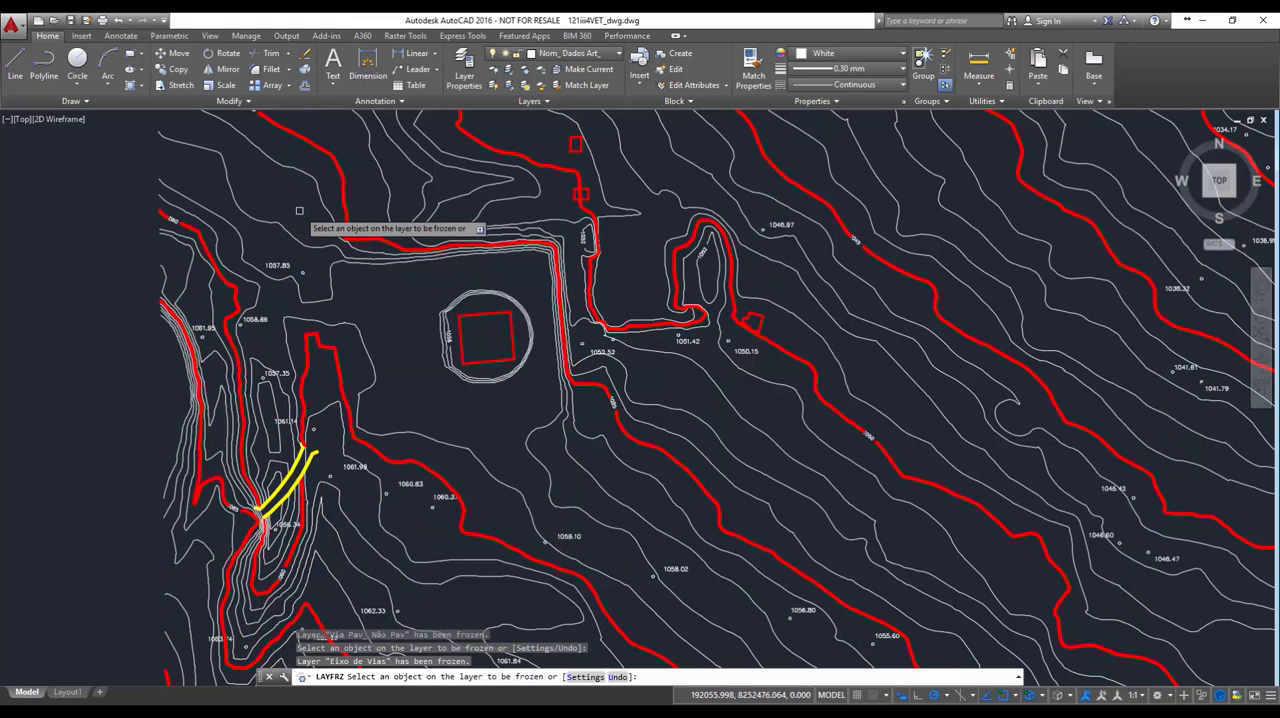
click(277, 266)
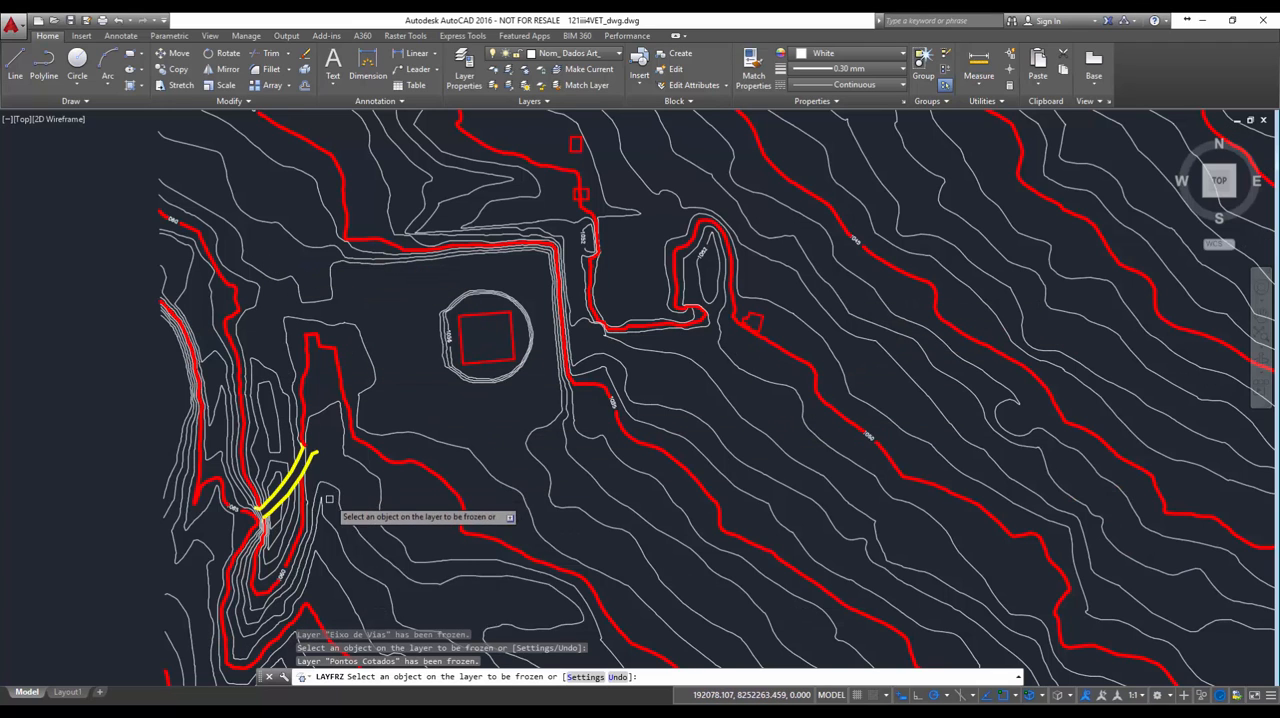
Freeze the red area label's layer Top_ Cond_ Res_ in the map's upper-left part
scroll(336, 491, down, 6)
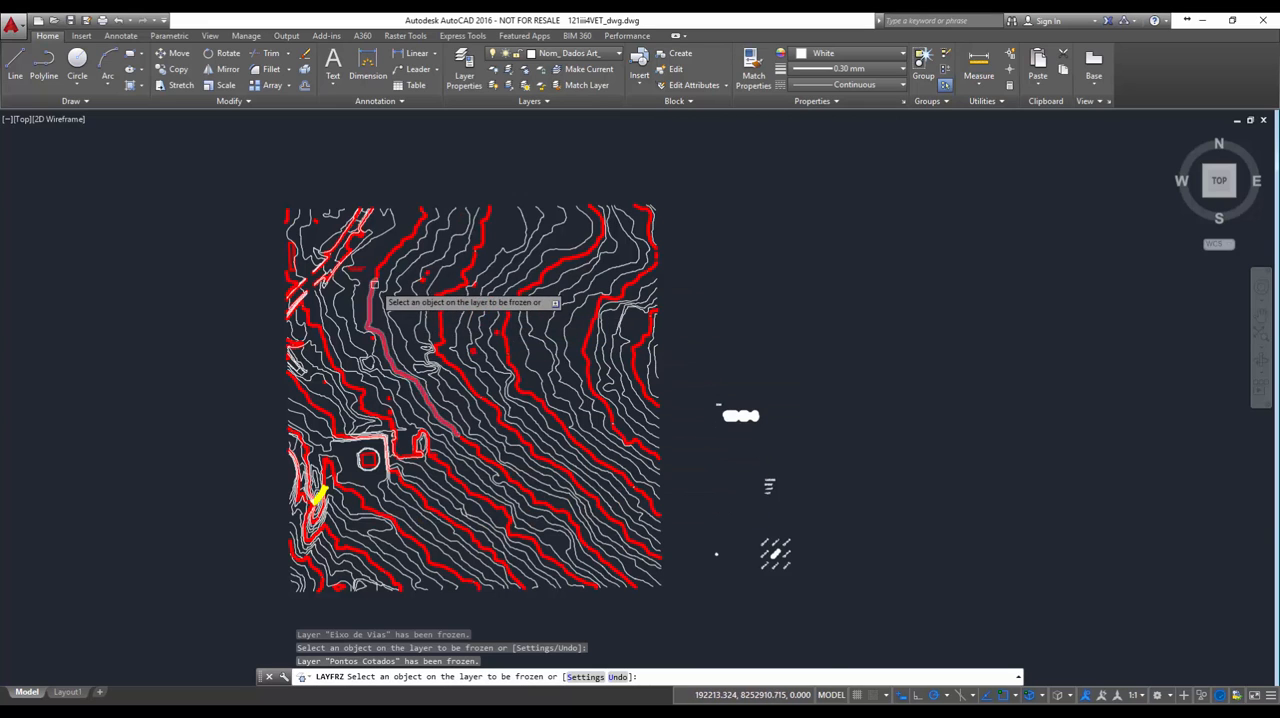
scroll(362, 282, up, 8)
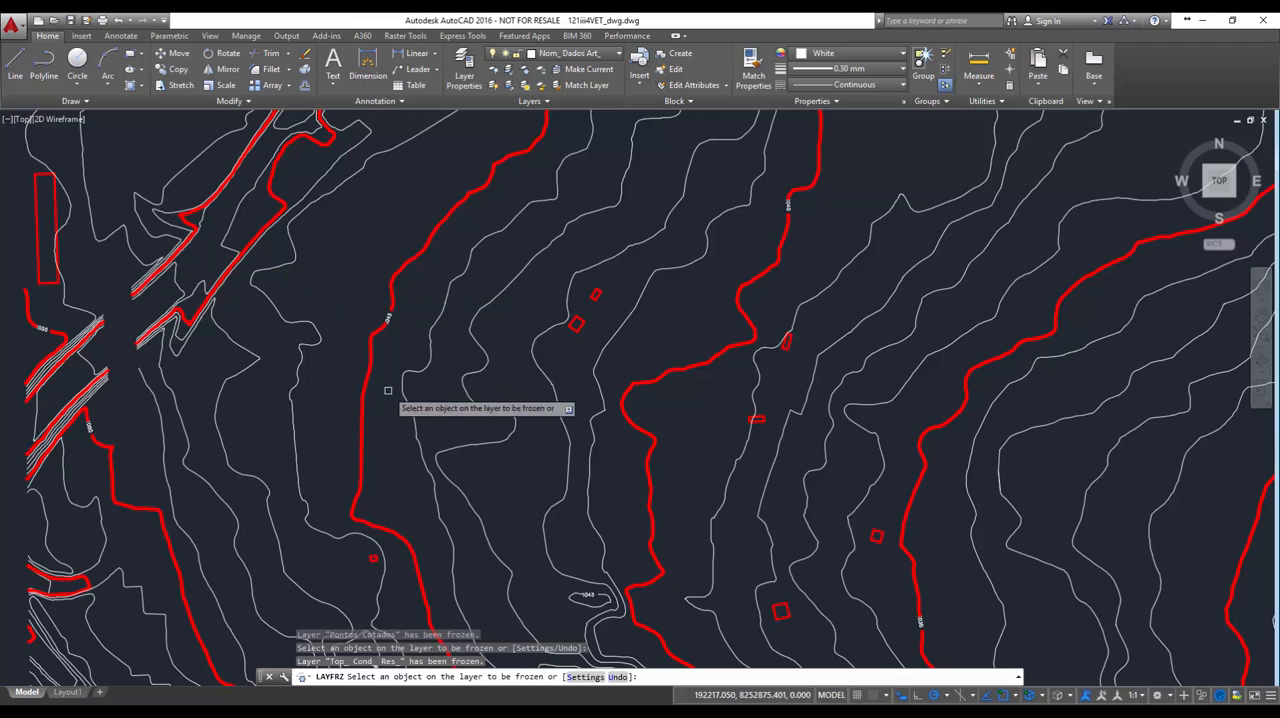
scroll(398, 405, down, 5)
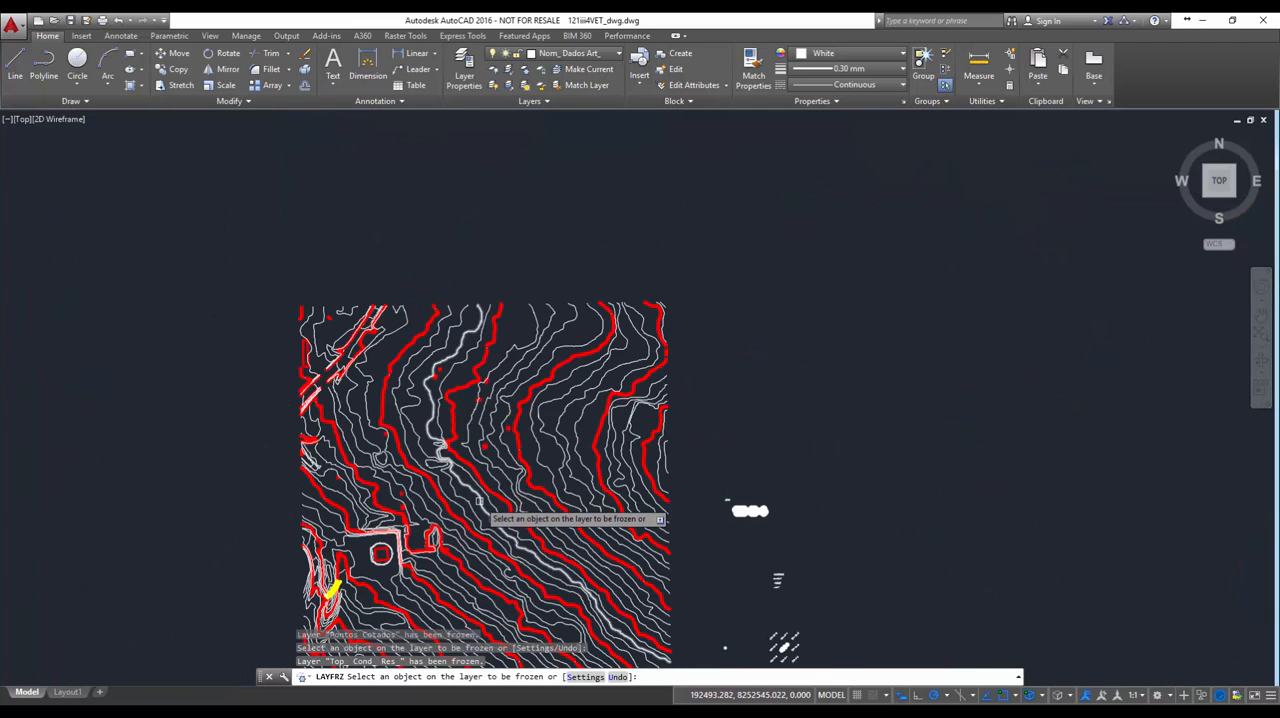
Inspect the layers of the 1045 elevation label and the thick red contour line beside it
scroll(479, 502, up, 3)
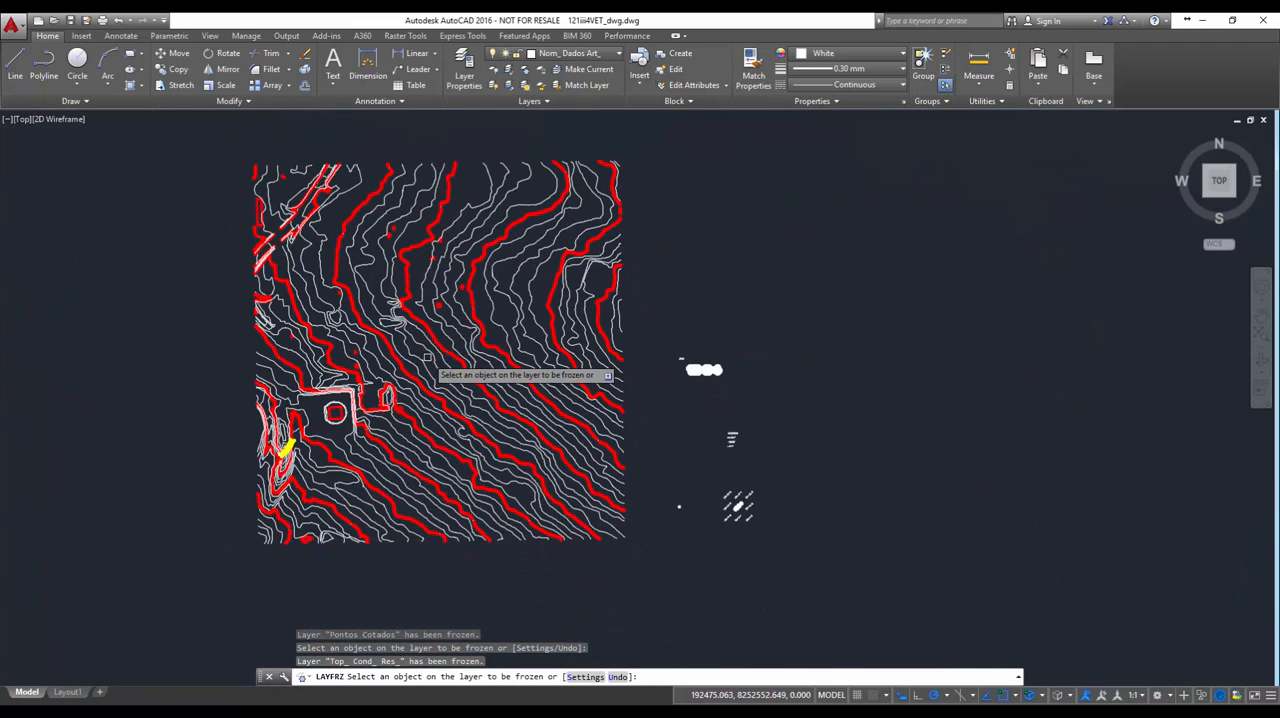
scroll(427, 357, up, 2)
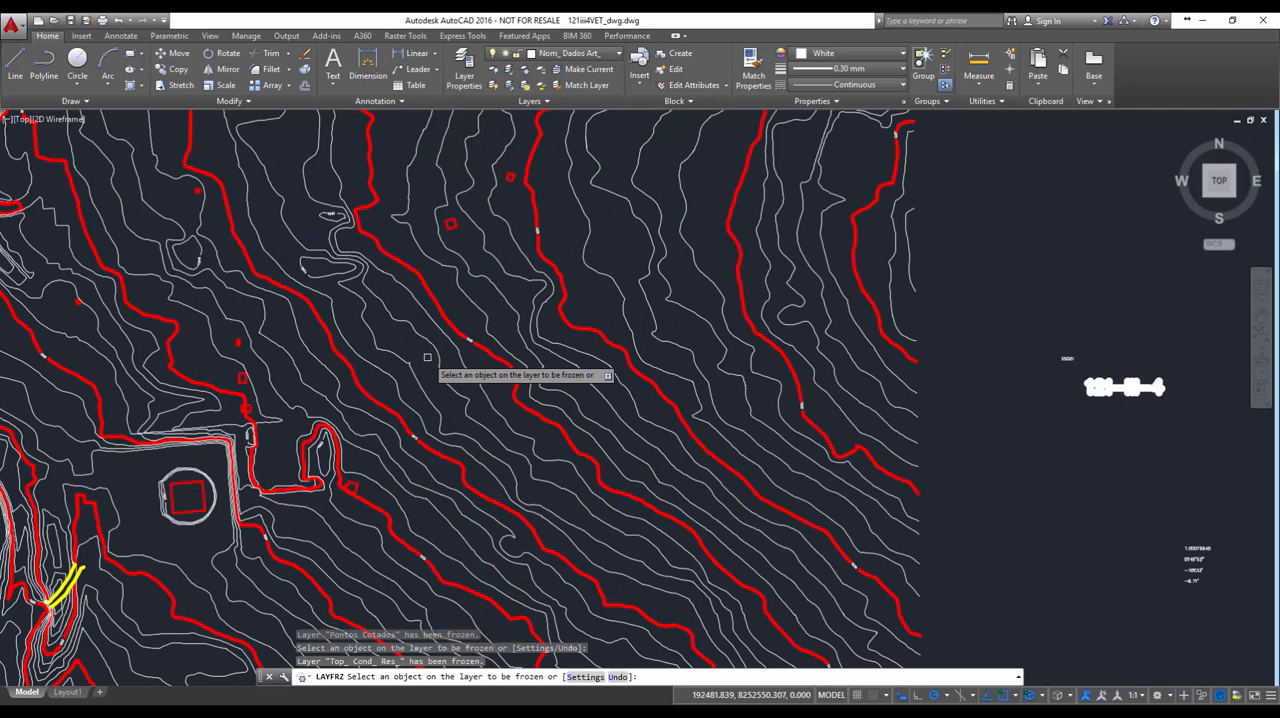
scroll(427, 357, down, 2)
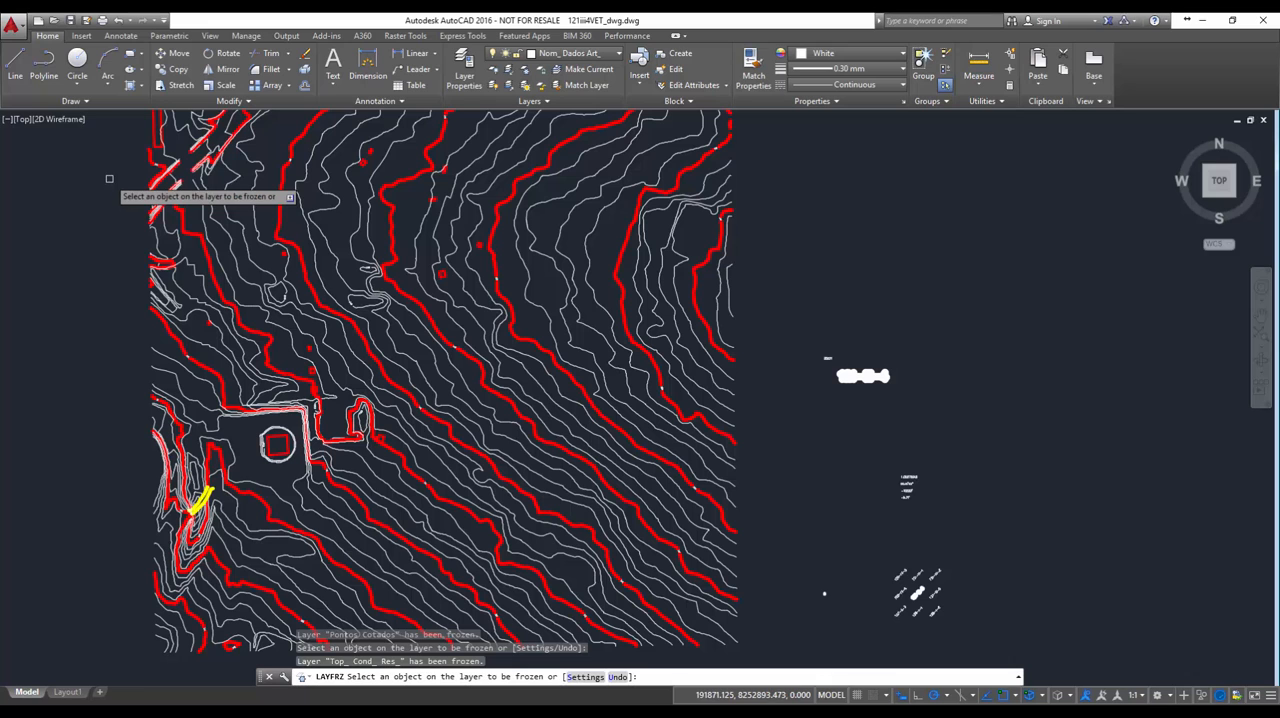
scroll(259, 353, up, 4)
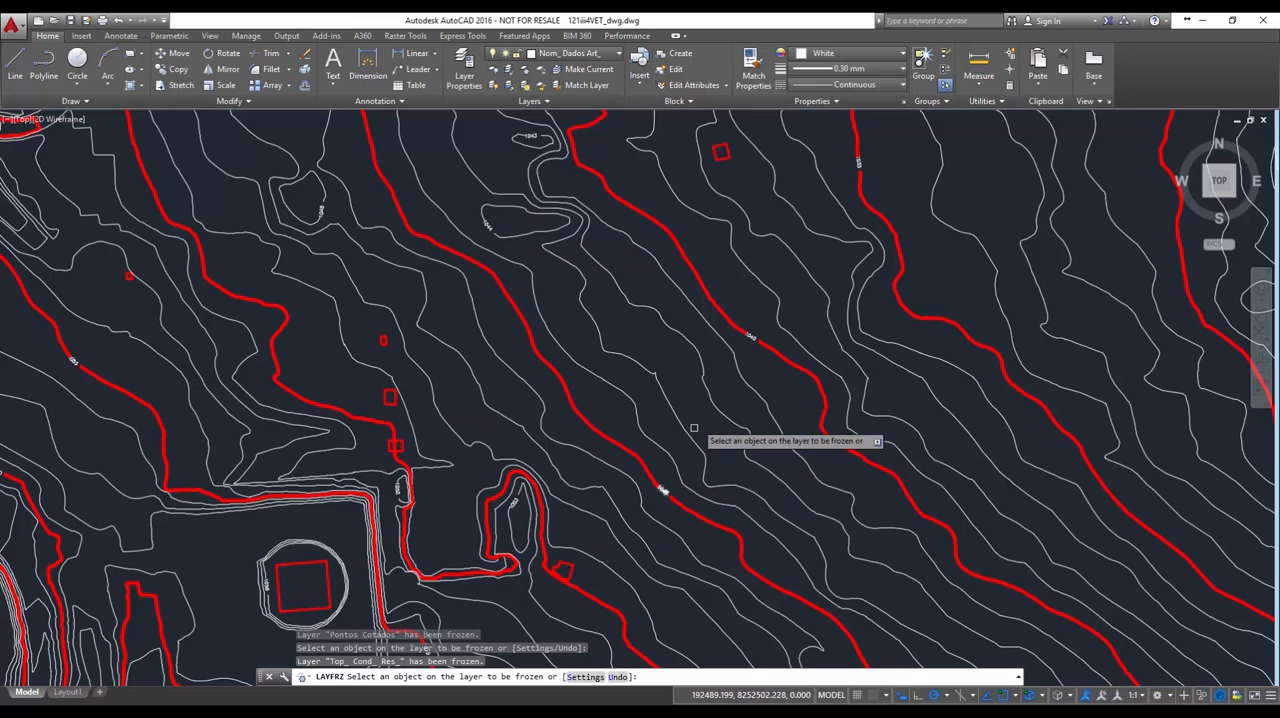
scroll(718, 390, up, 2)
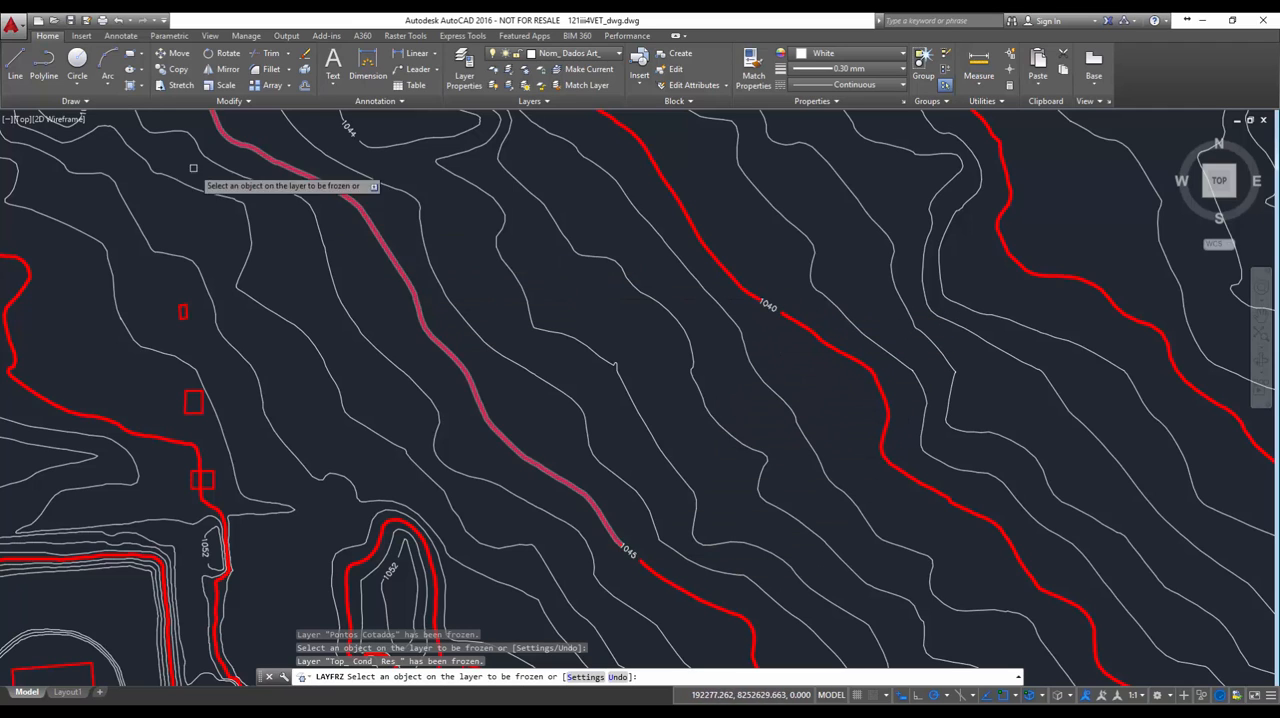
key(Escape)
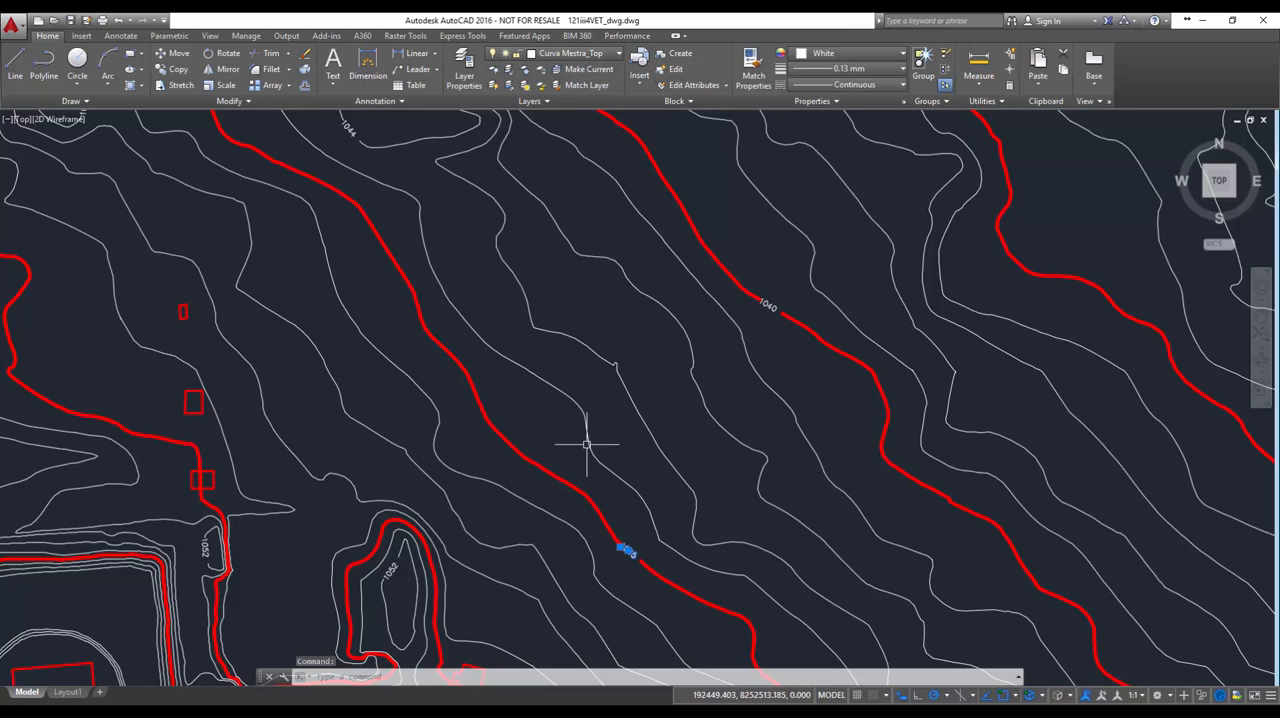
key(Escape)
key(Escape)
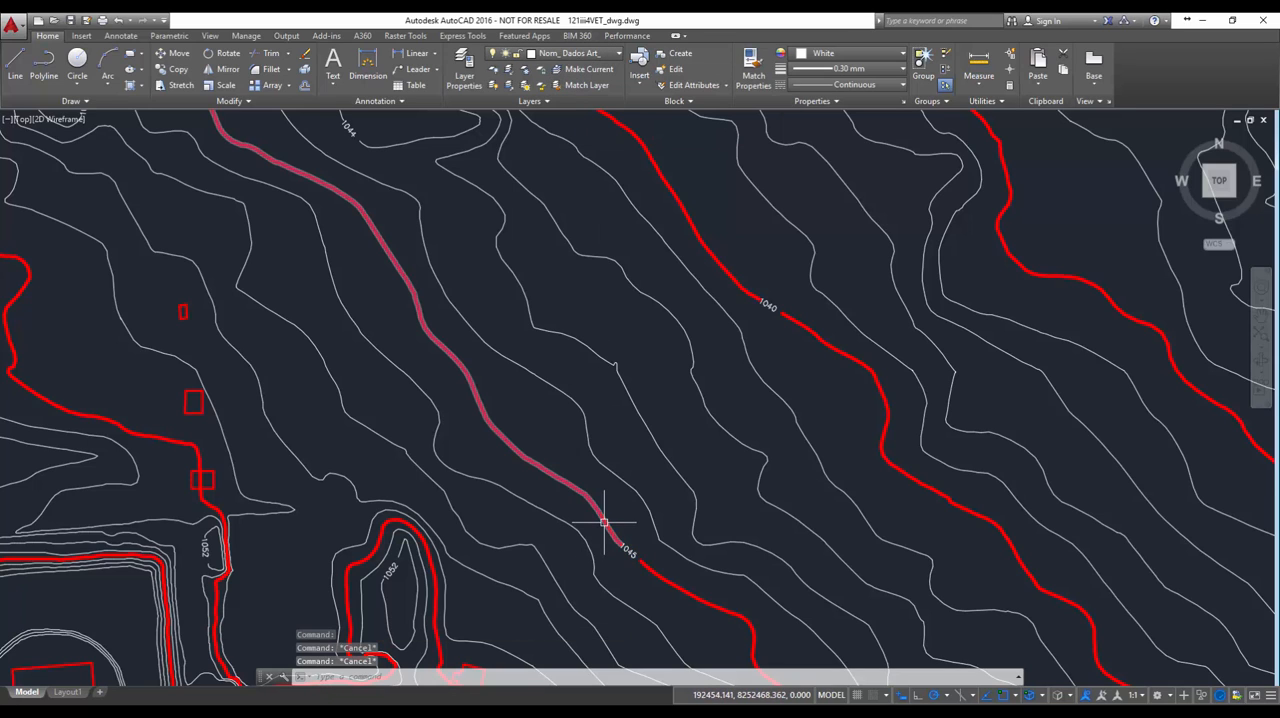
click(604, 521)
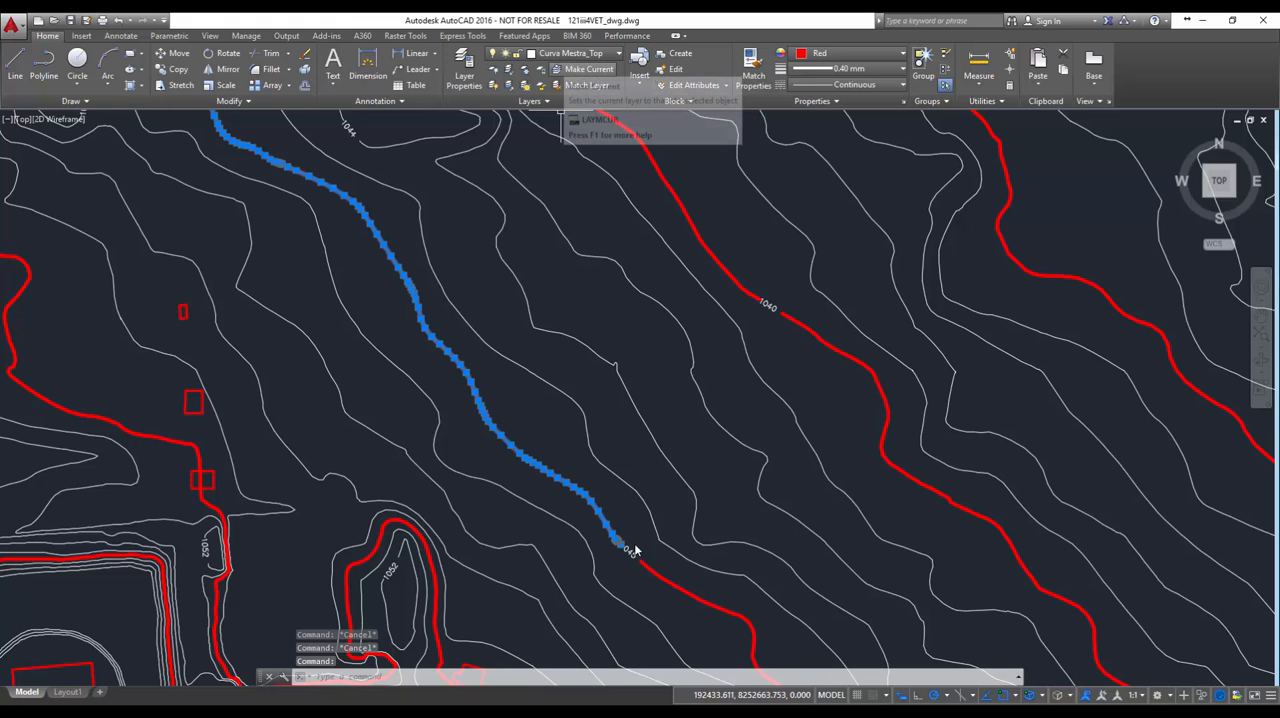
click(546, 446)
key(Escape)
Freeze the layer of the small red building outlines, Edif_ Res_
scroll(538, 433, down, 4)
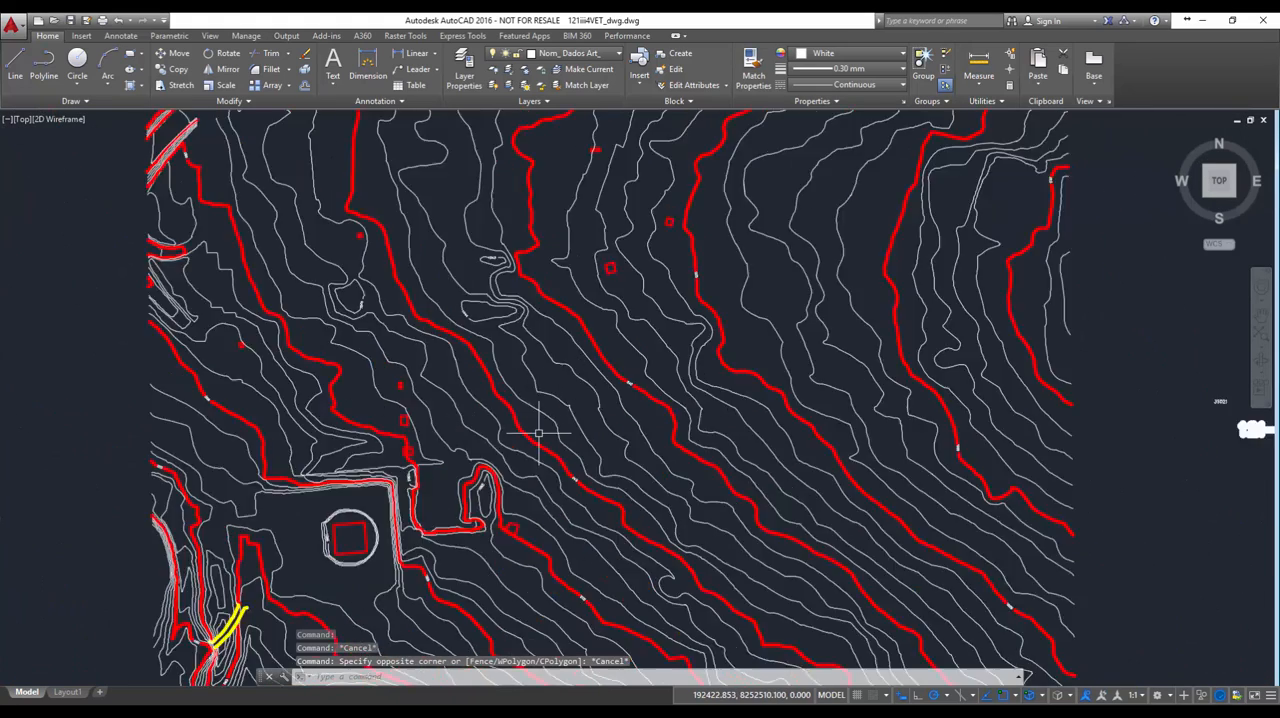
scroll(538, 433, down, 2)
scroll(555, 465, up, 5)
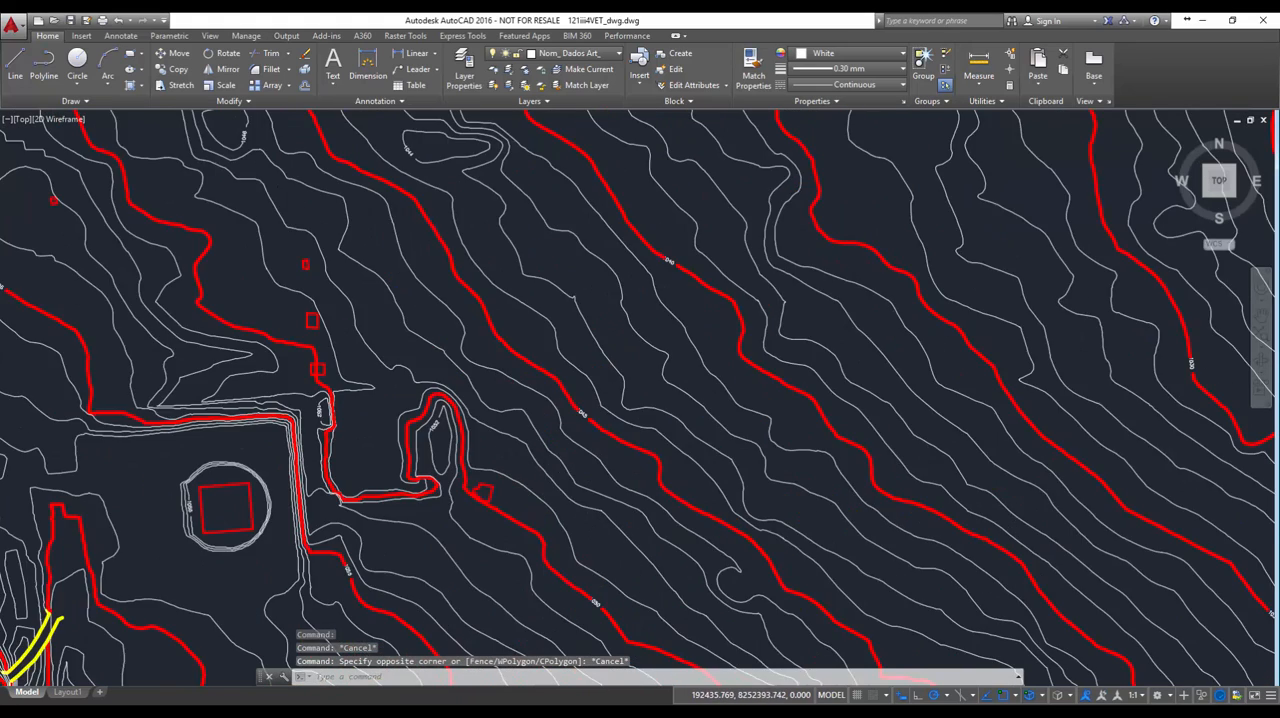
scroll(577, 437, up, 4)
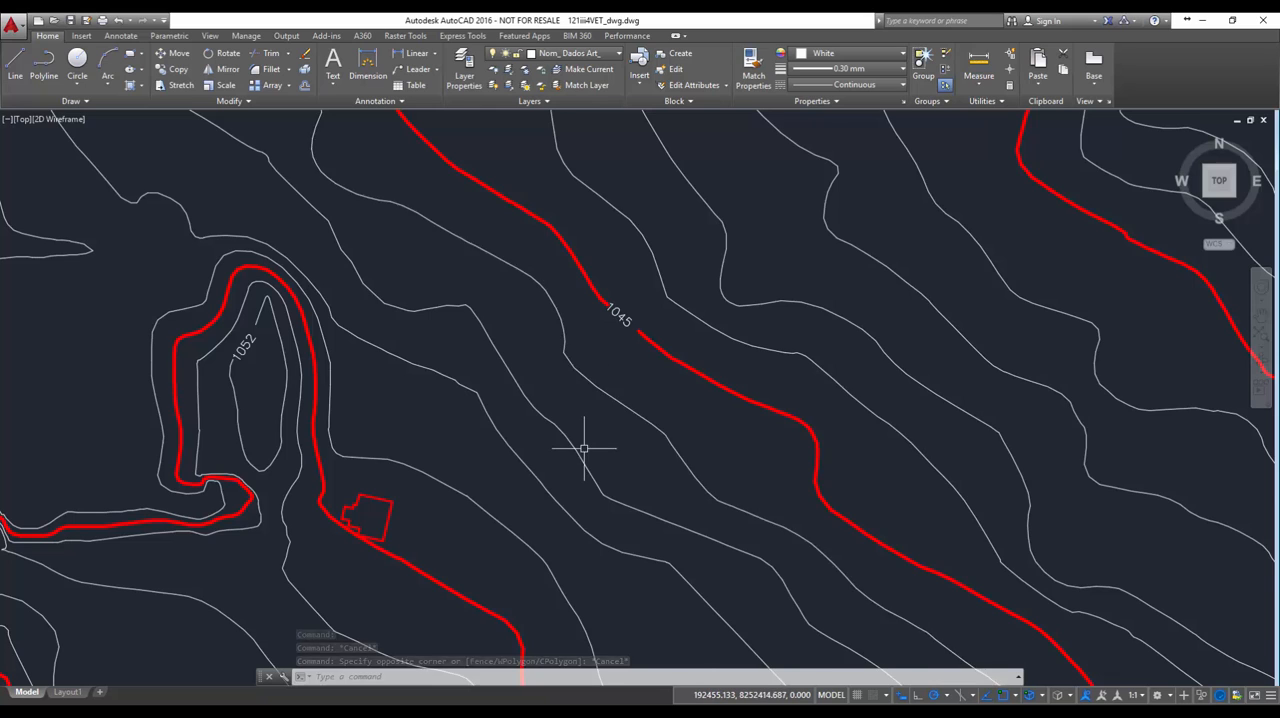
scroll(584, 449, down, 4)
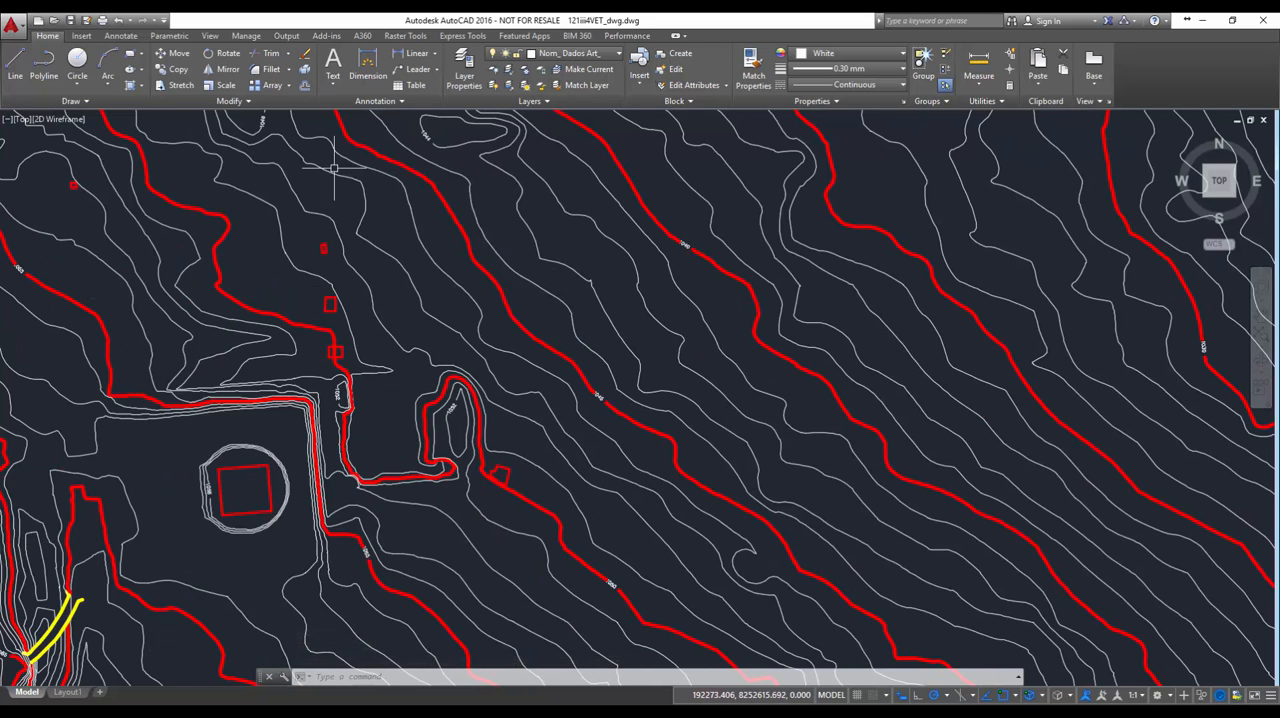
click(527, 75)
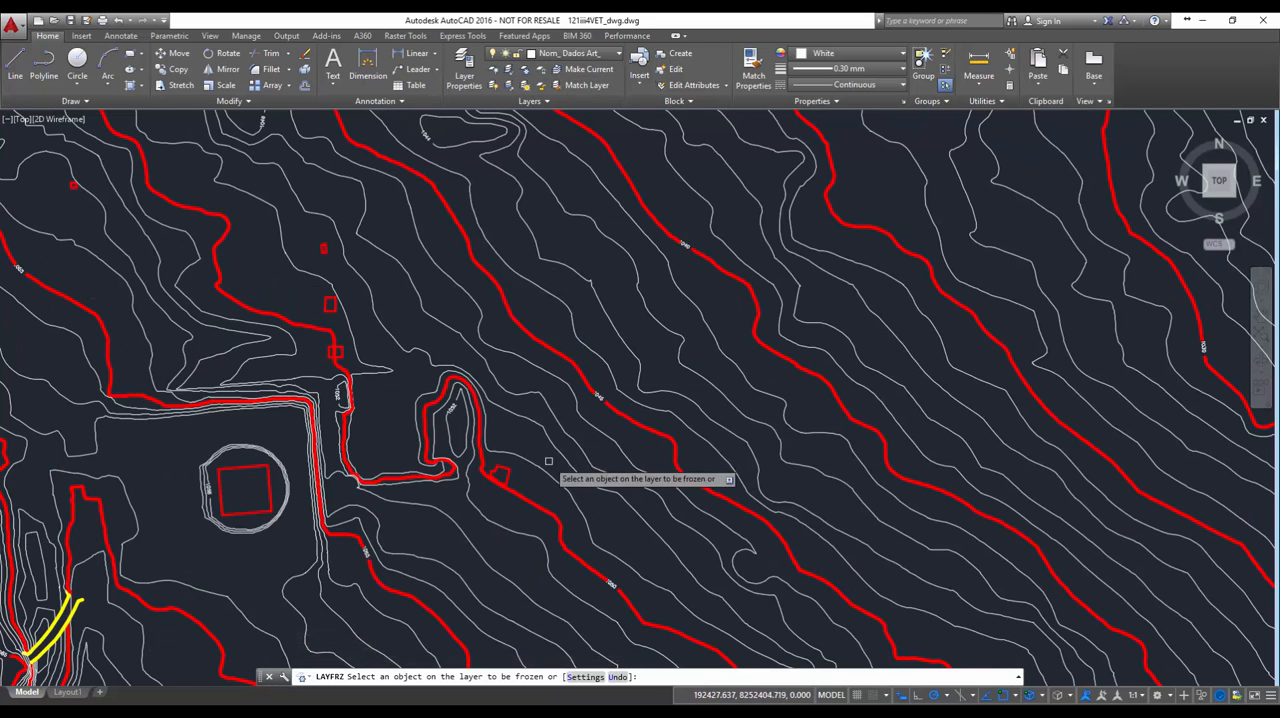
click(502, 475)
scroll(607, 480, down, 5)
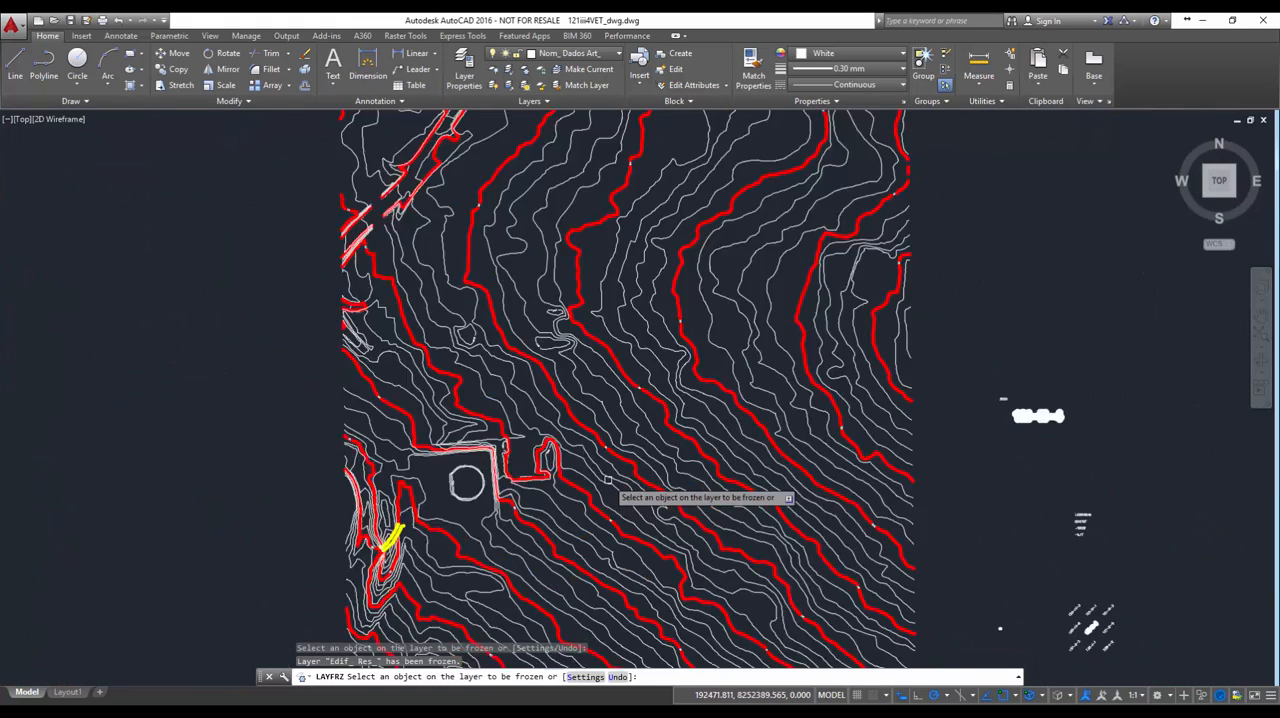
key(Escape)
Examine the remaining contour lines and the gaps at their elevation labels in the map's upper-left part
scroll(581, 379, up, 4)
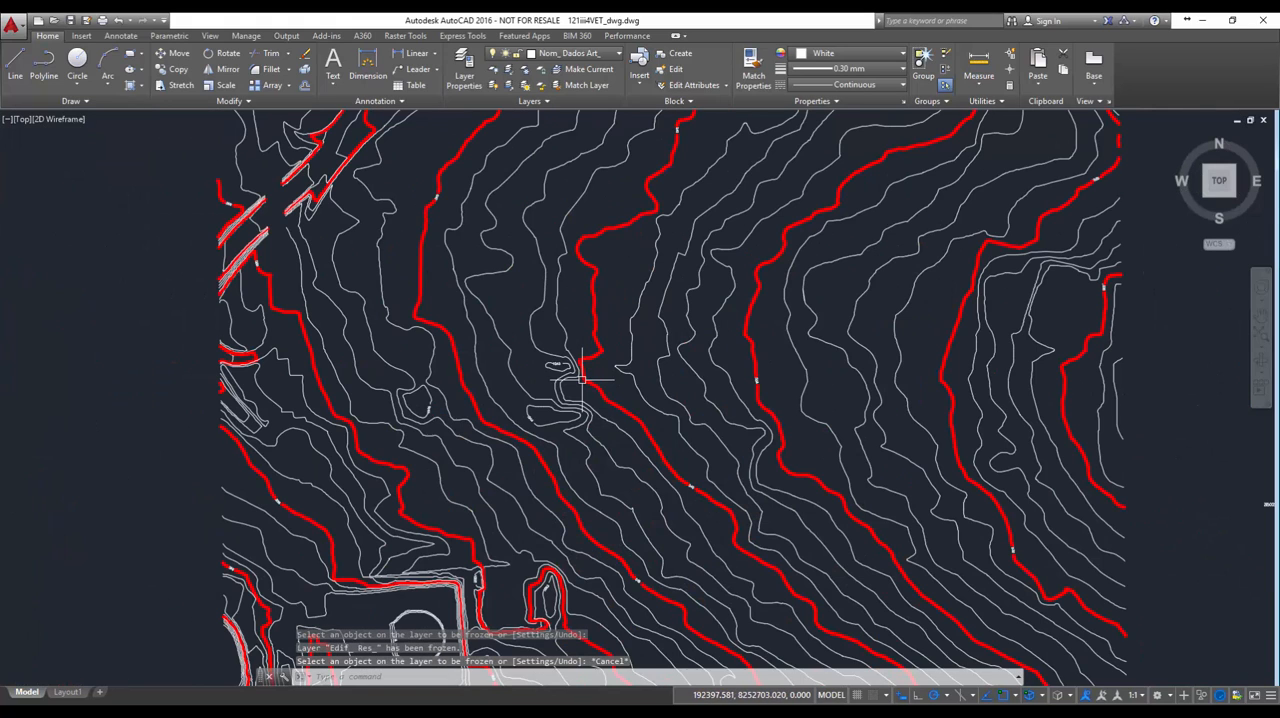
scroll(425, 193, up, 5)
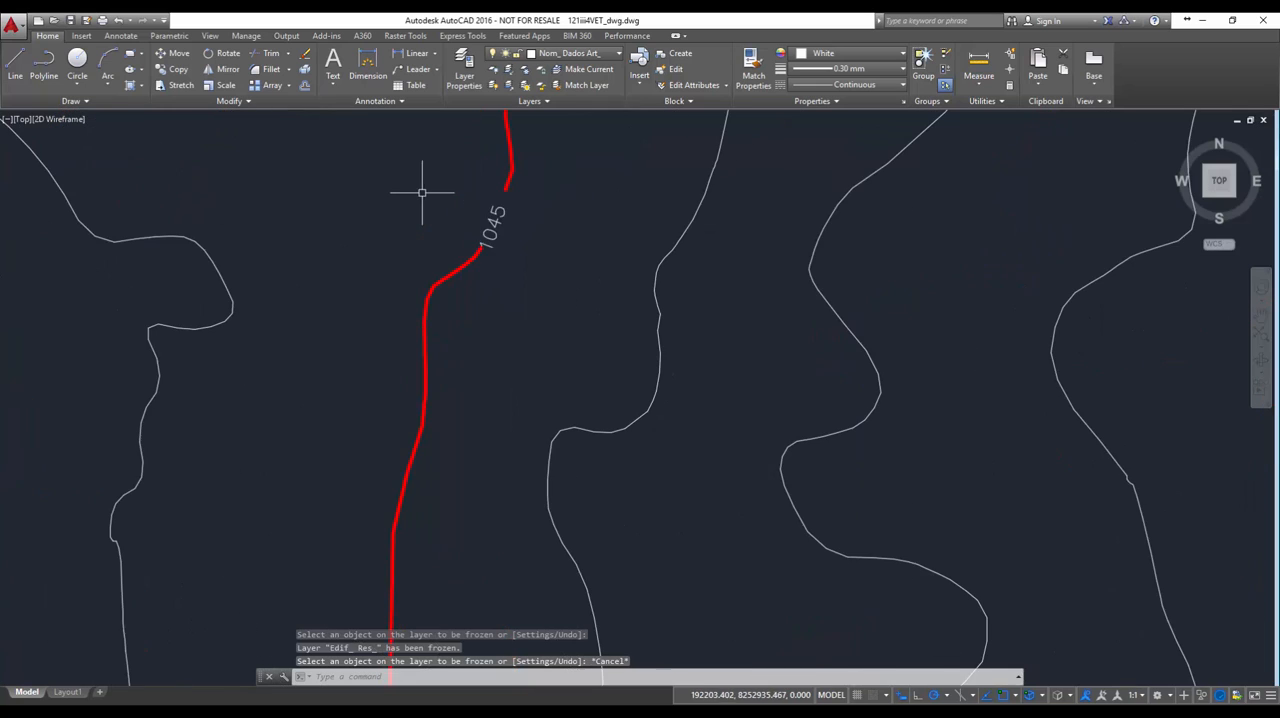
scroll(545, 403, down, 5)
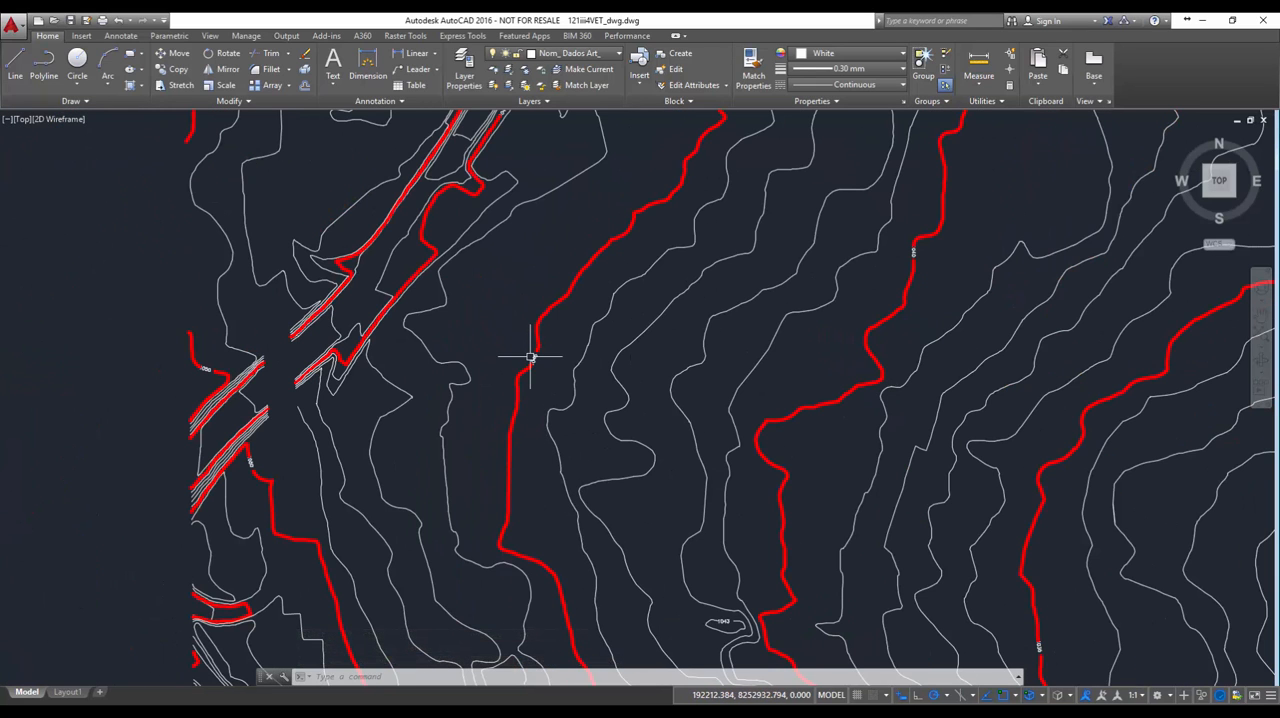
scroll(525, 365, down, 4)
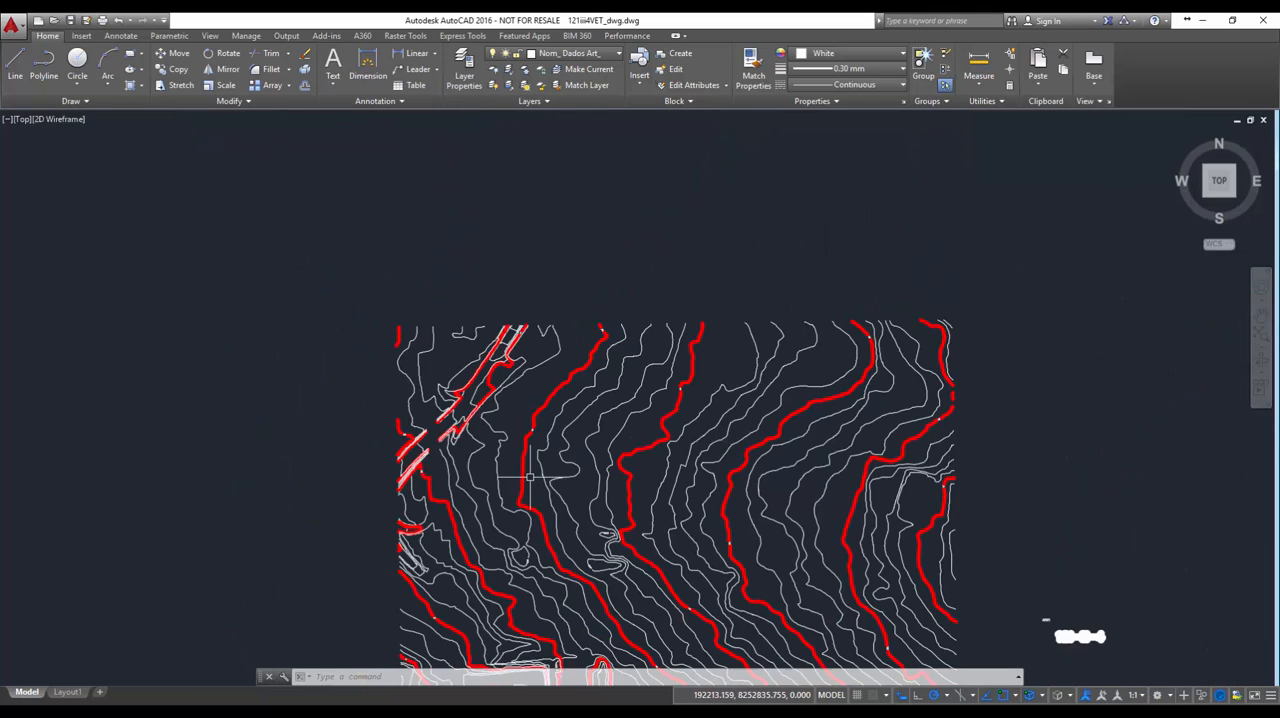
scroll(515, 466, up, 2)
scroll(541, 479, up, 3)
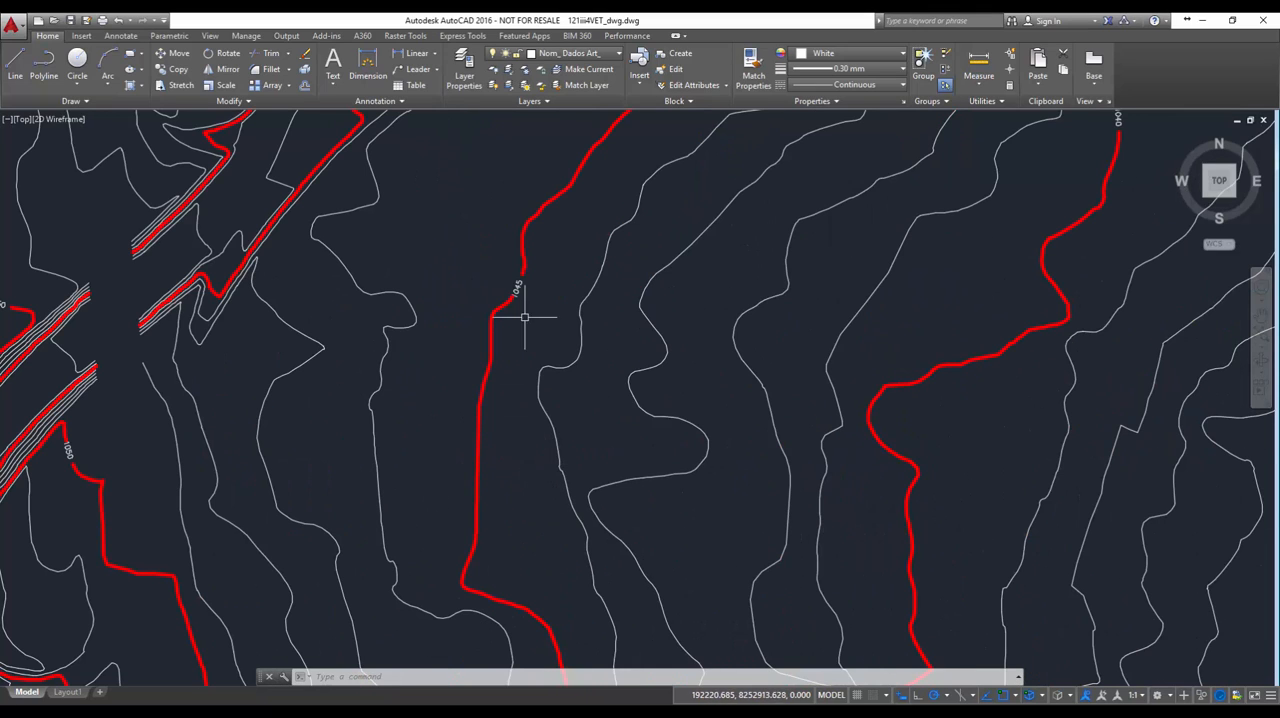
scroll(519, 287, down, 5)
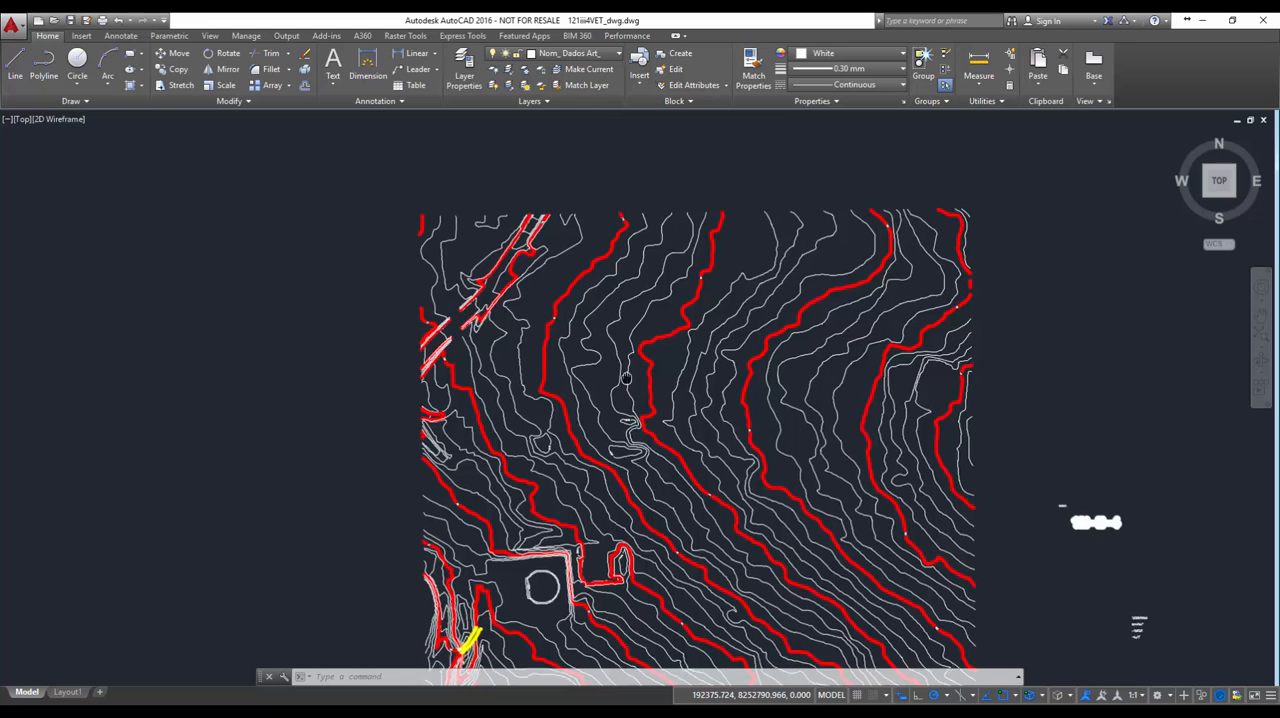
middle_drag(630, 360, 530, 262)
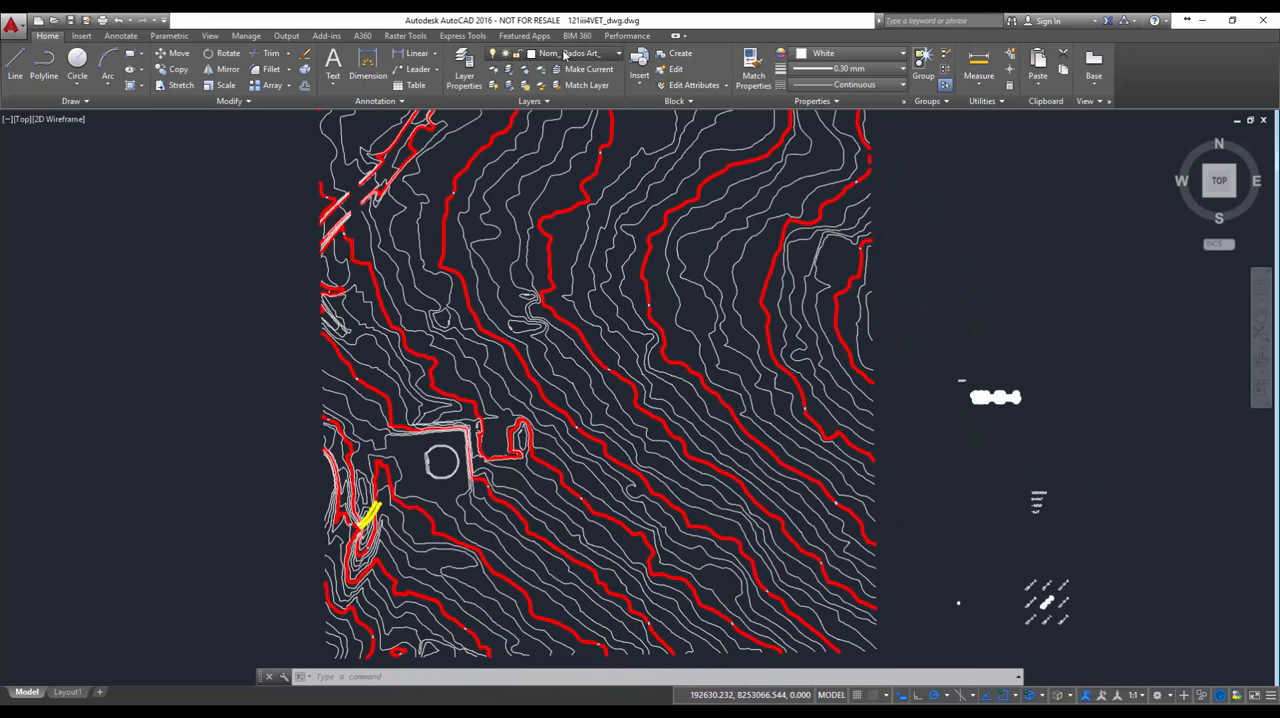
Make Curva Mestra_Top the current layer
click(565, 55)
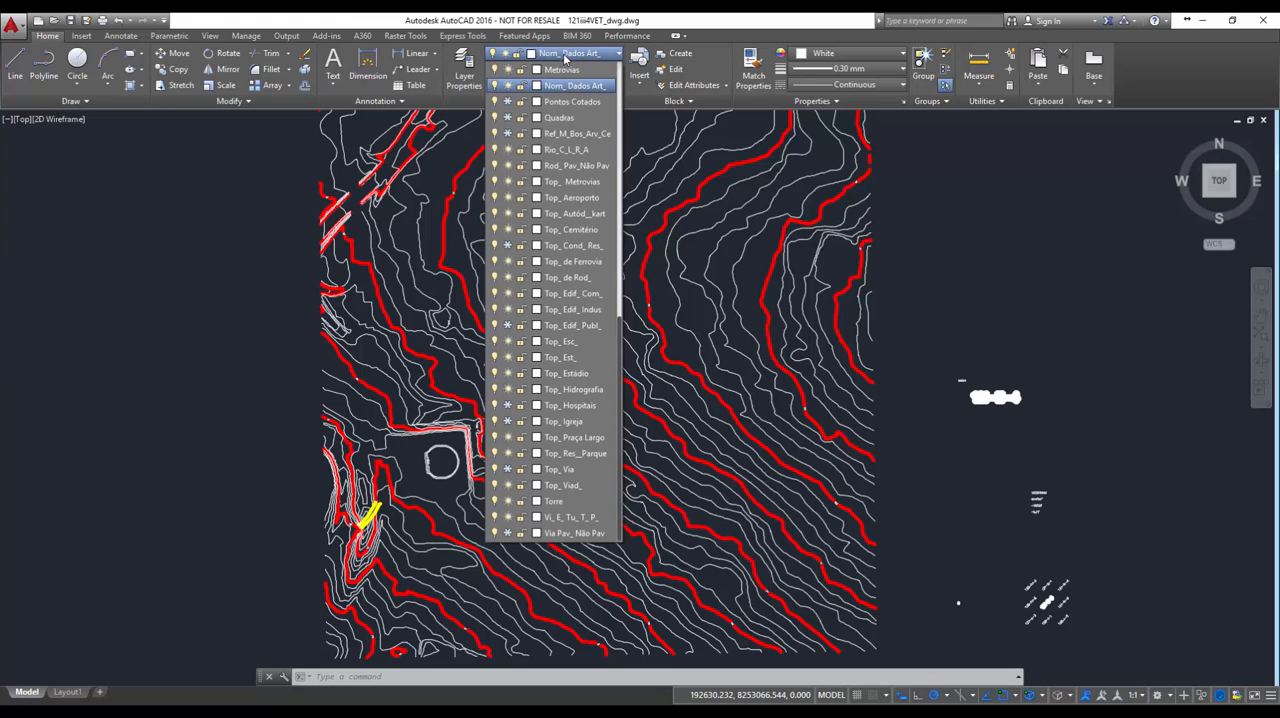
scroll(623, 163, up, 10)
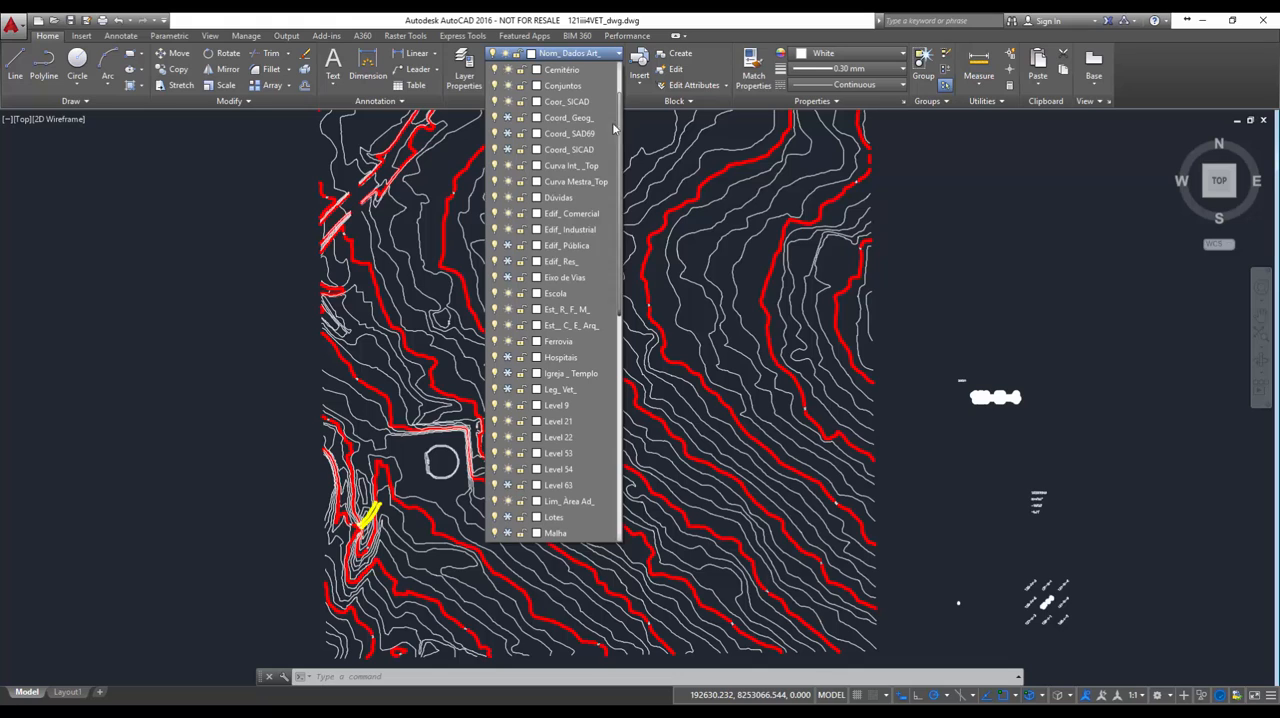
click(565, 187)
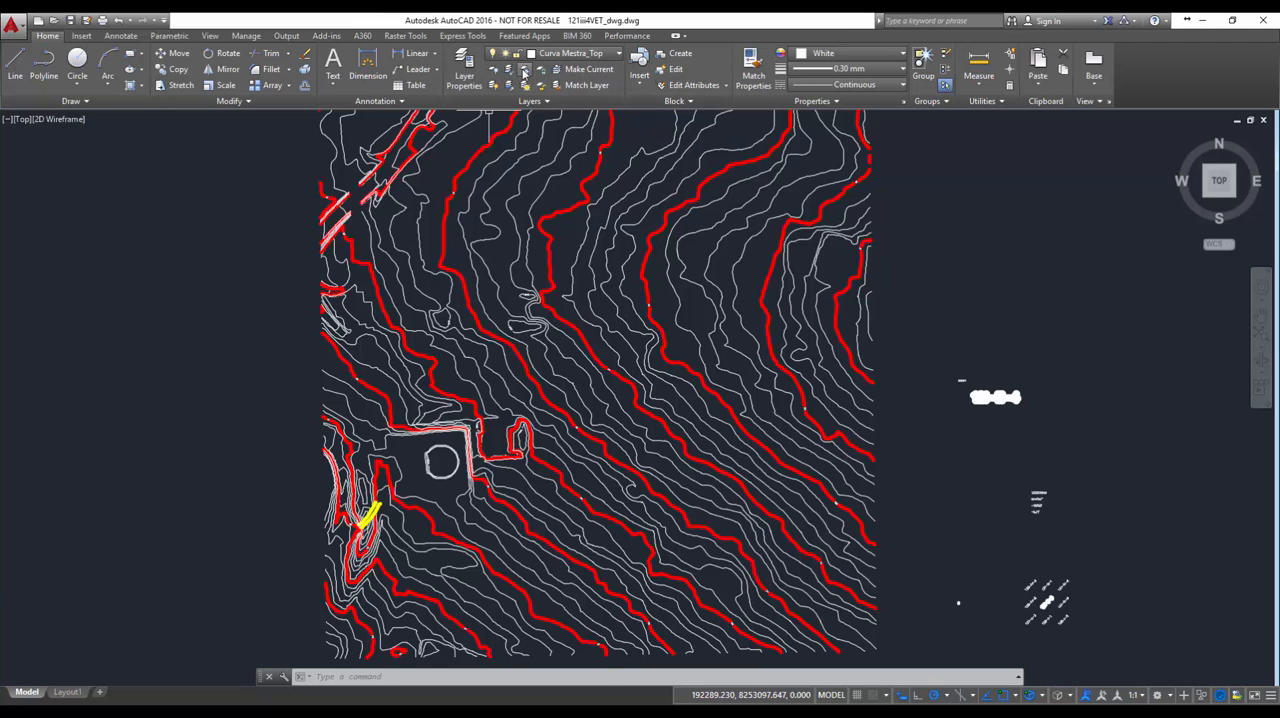
Freeze the layer Nom_ Dados Art_ of the sheet number and data texts beside the map
click(524, 73)
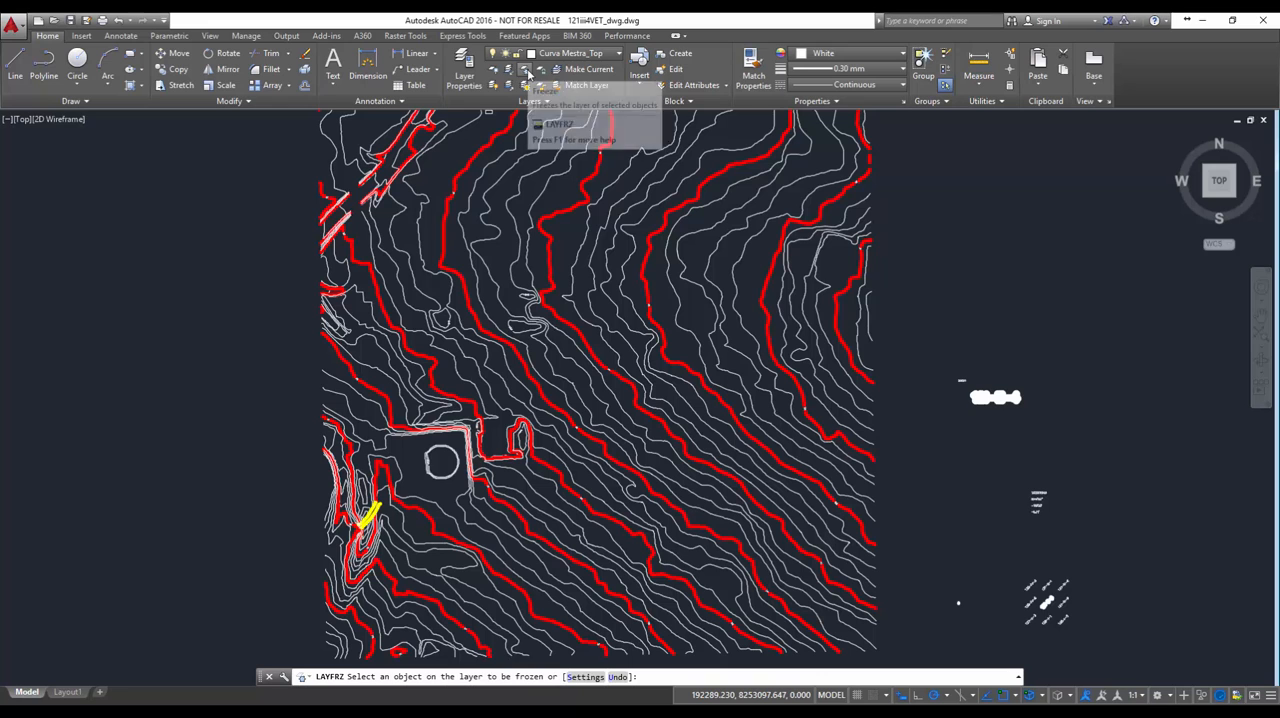
click(978, 394)
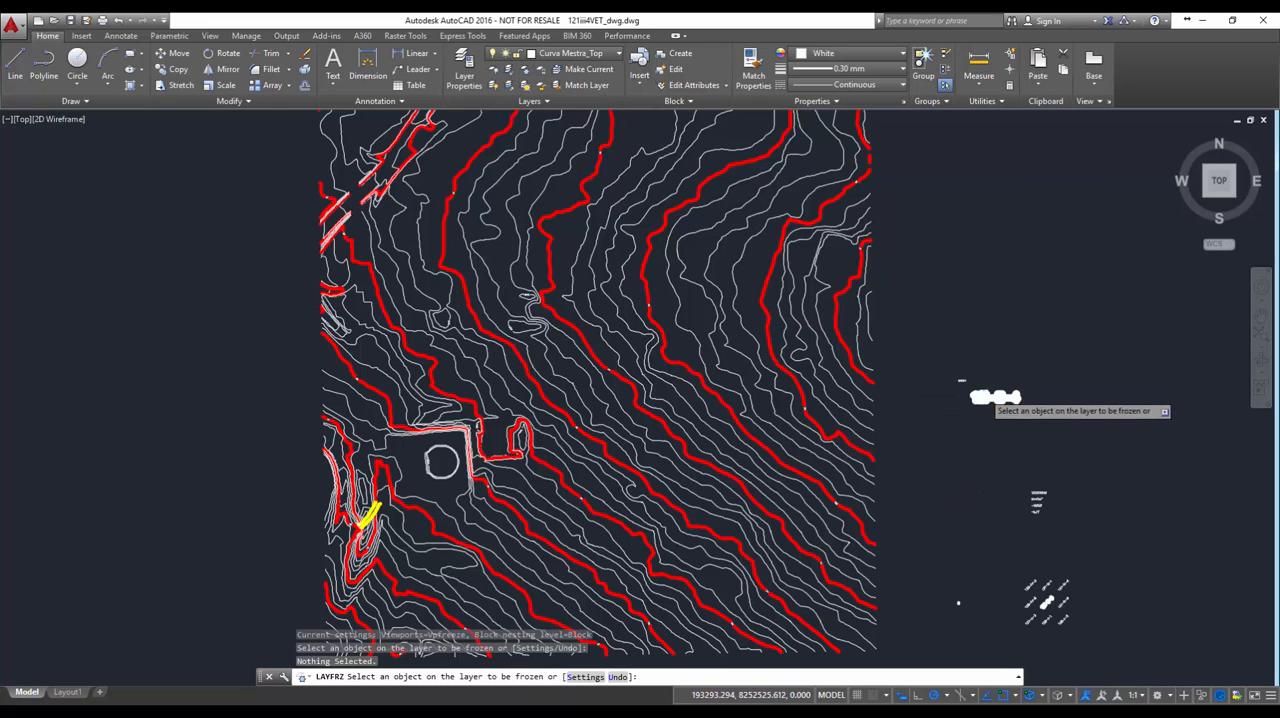
scroll(900, 460, down, 2)
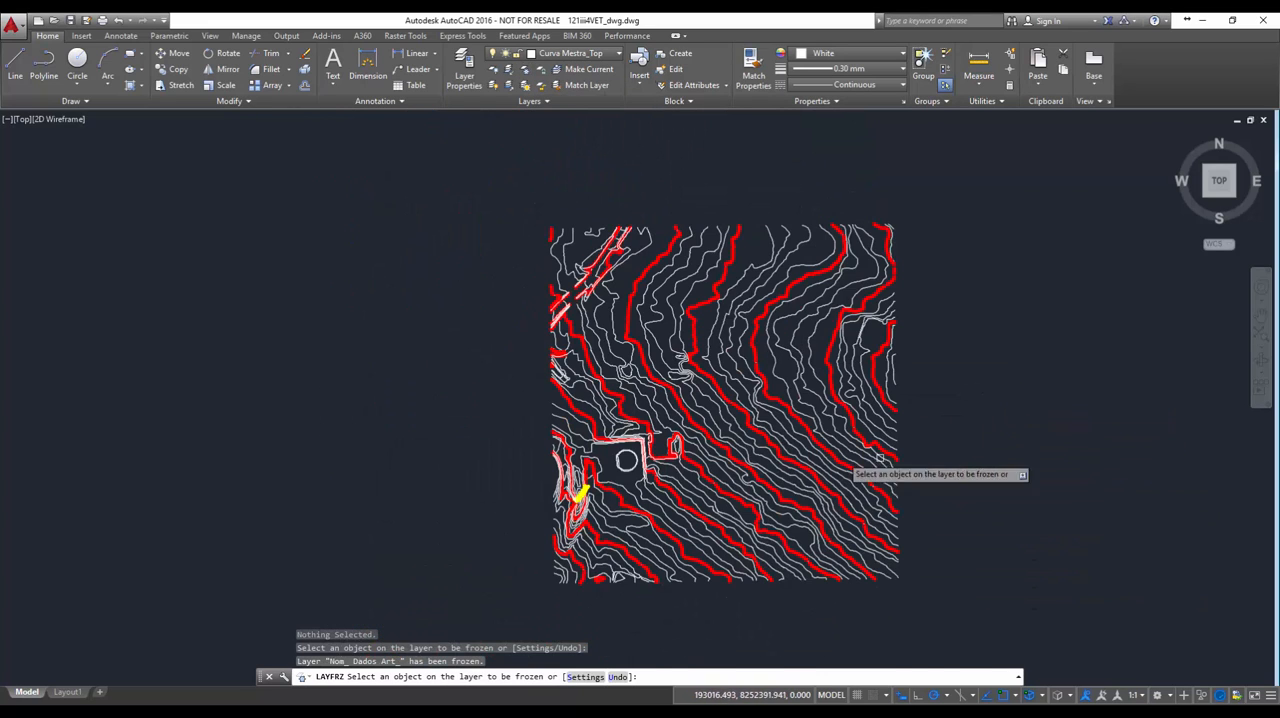
scroll(710, 448, up, 4)
scroll(707, 443, down, 2)
key(Escape)
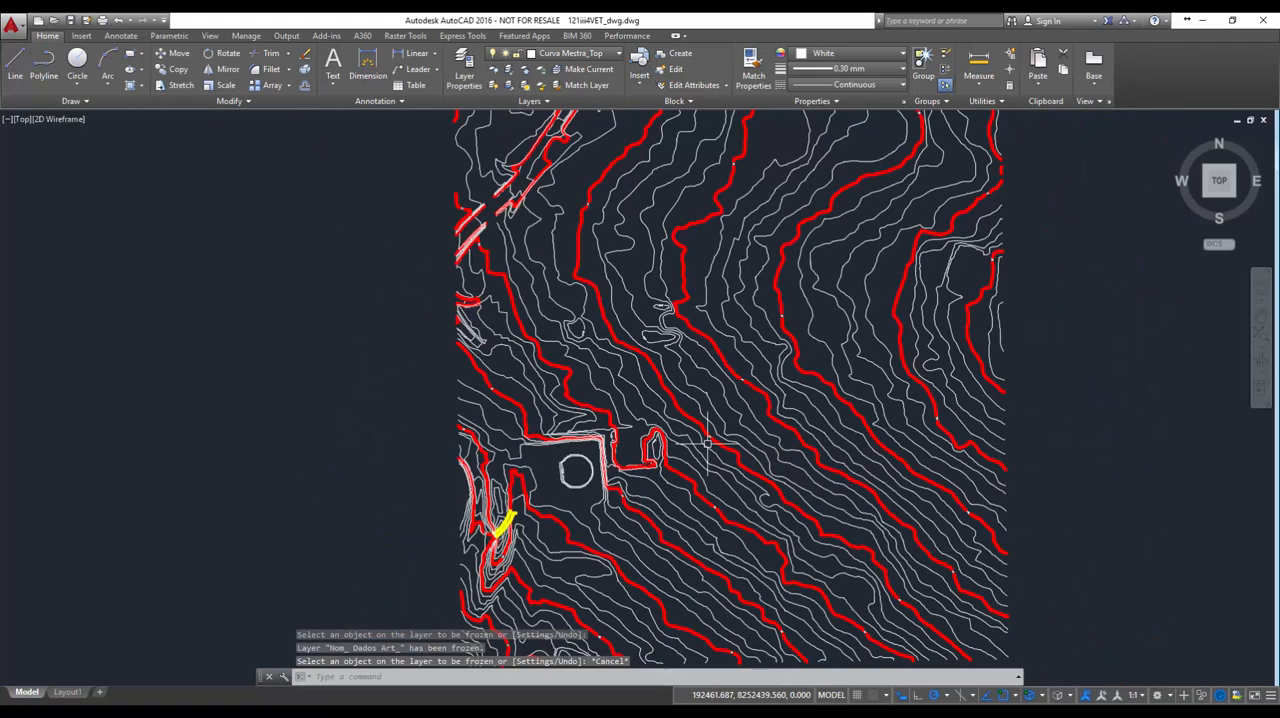
mouse_move(600, 361)
middle_down()
mouse_move(483, 412)
mouse_move(489, 378)
middle_up()
scroll(489, 378, up, 2)
scroll(489, 378, down, 4)
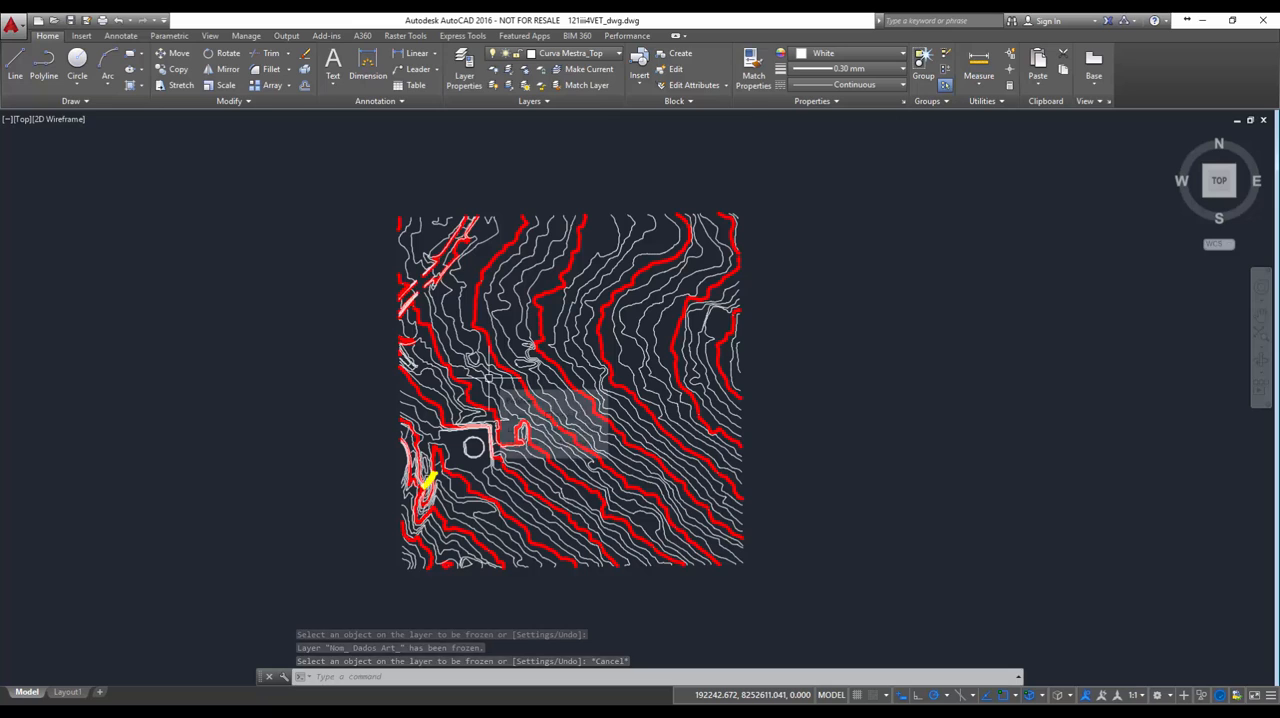
text(E)
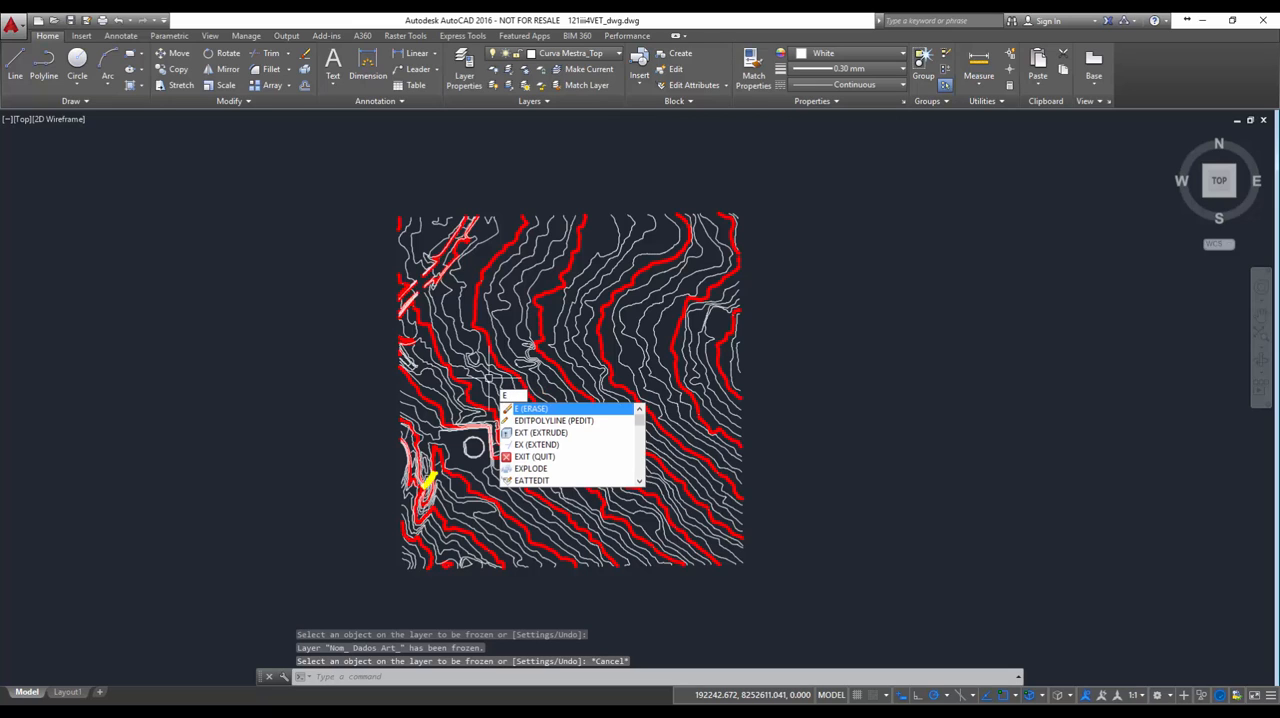
key(Return)
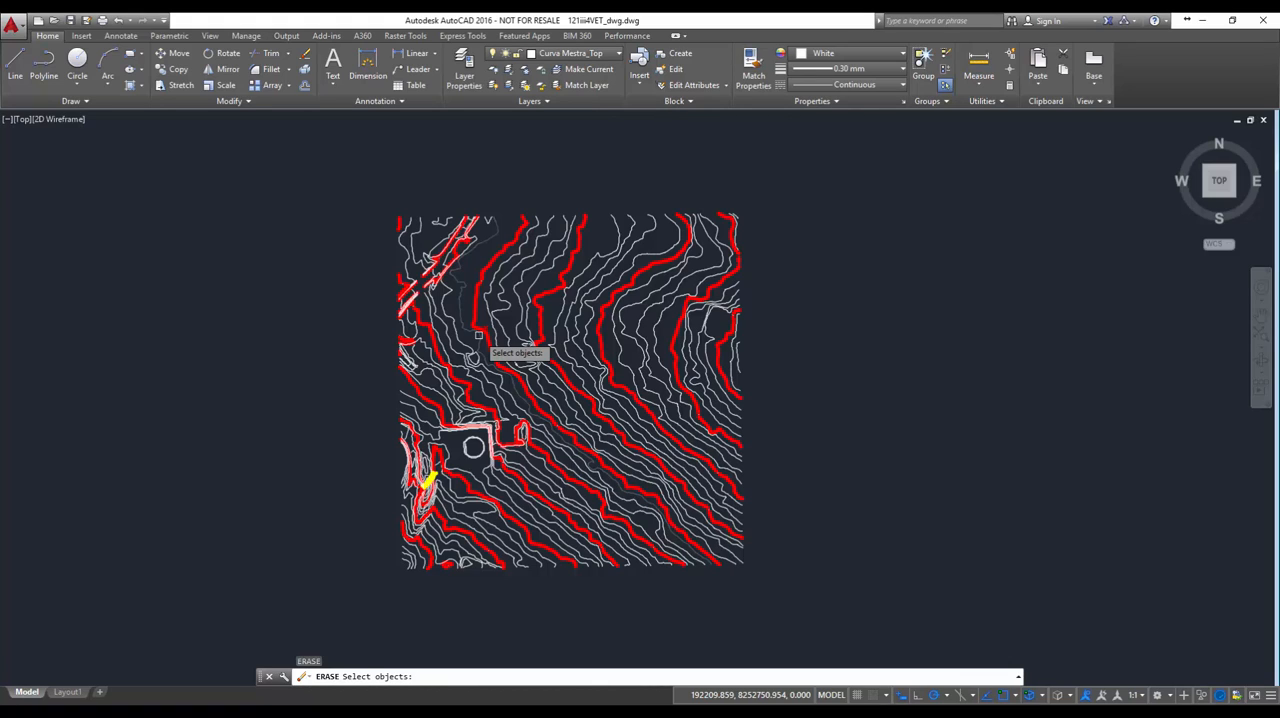
key(Return)
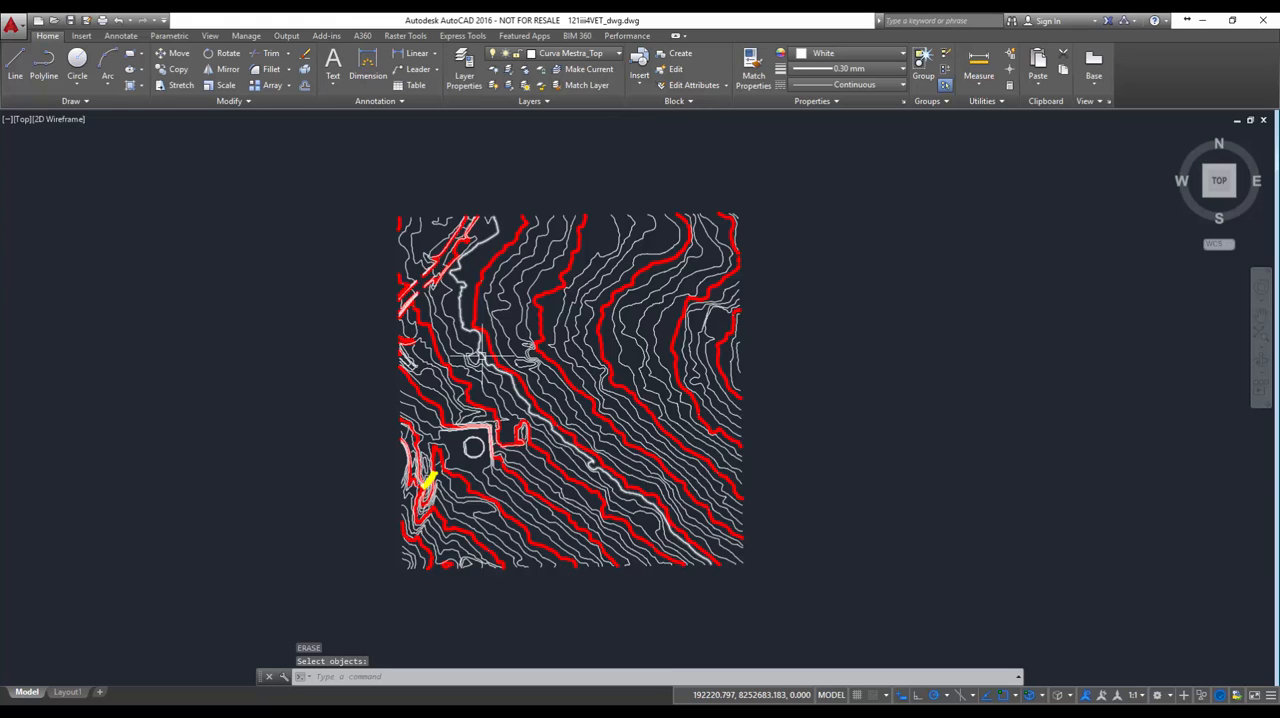
key(Escape)
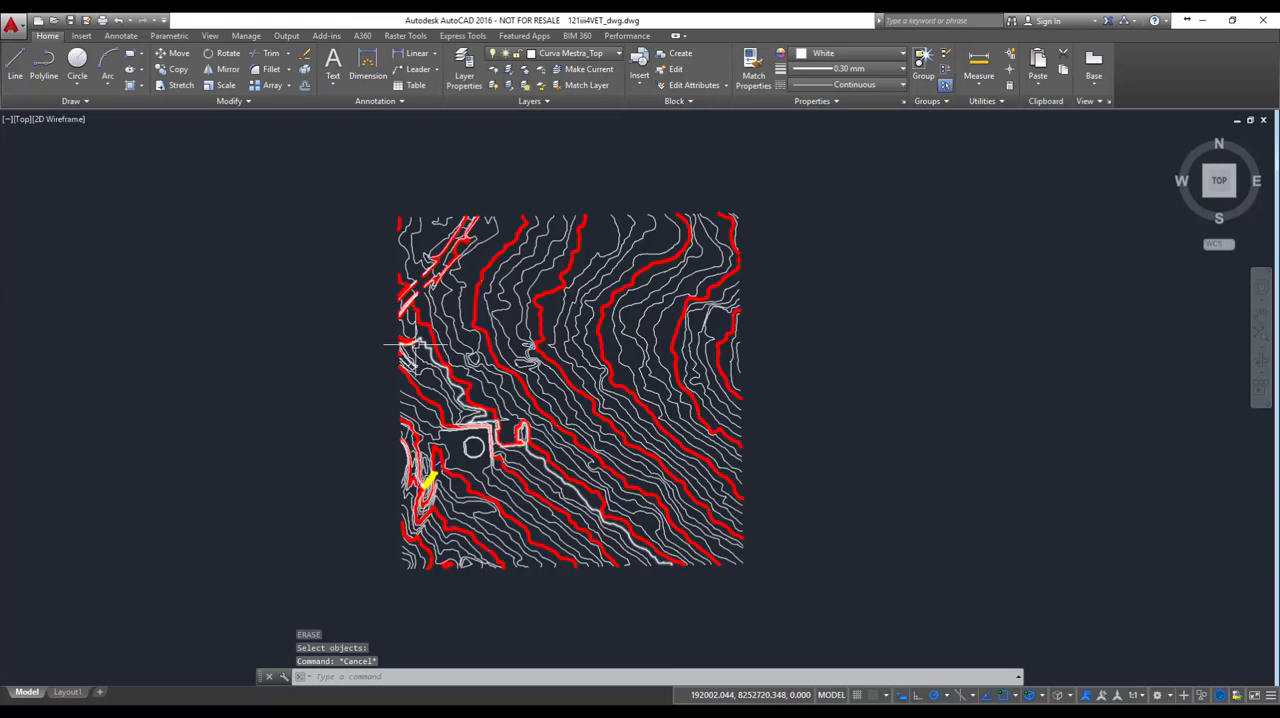
Start the Erase command and open the object selection filters from its selection prompt with 'filter
key(Return)
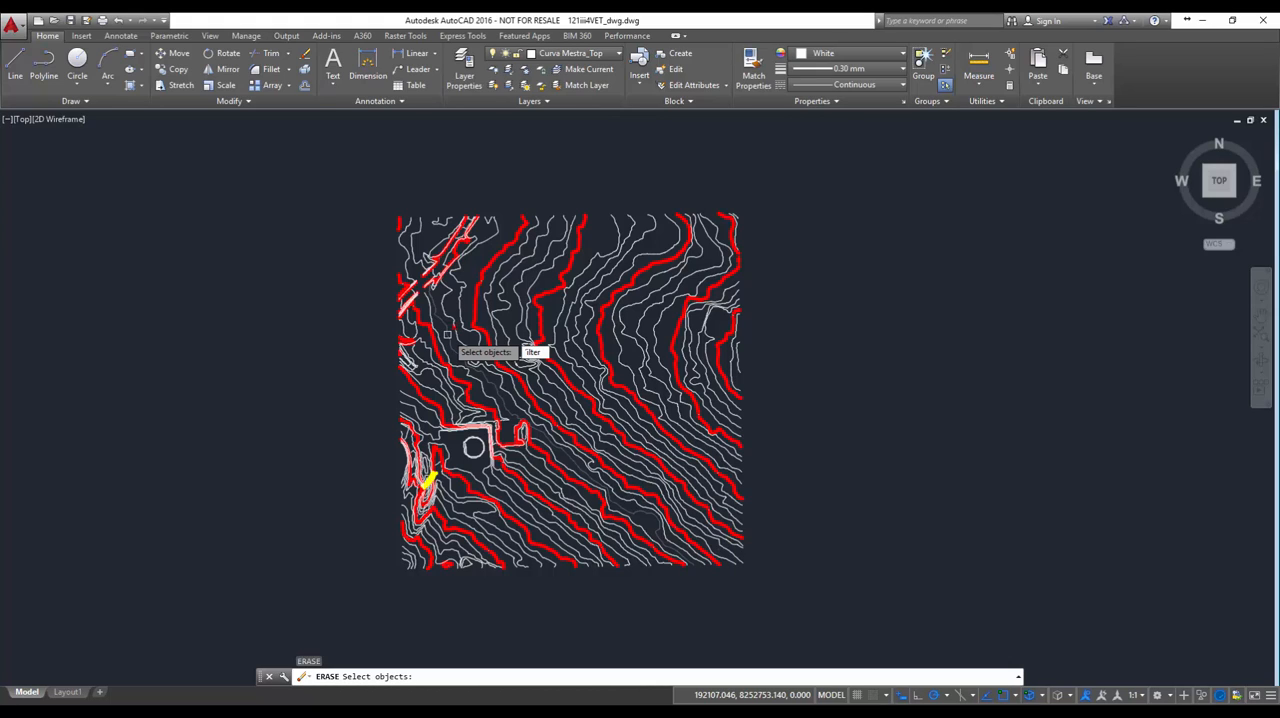
key(BackSpace)
key(BackSpace)
key(BackSpace)
key(BackSpace)
key(BackSpace)
key(BackSpace)
text(filterter)
key(Return)
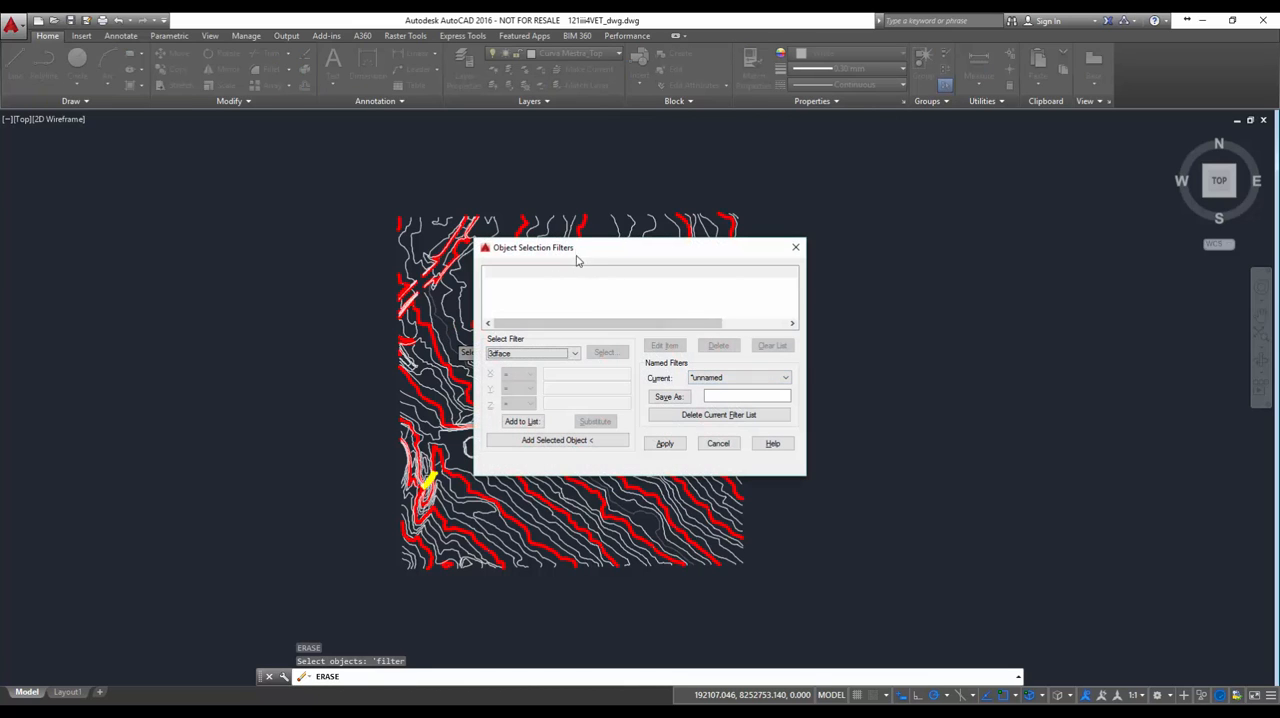
Add the Text object type to the selection filter list and apply the filter to the Erase selection
drag(589, 250, 449, 207)
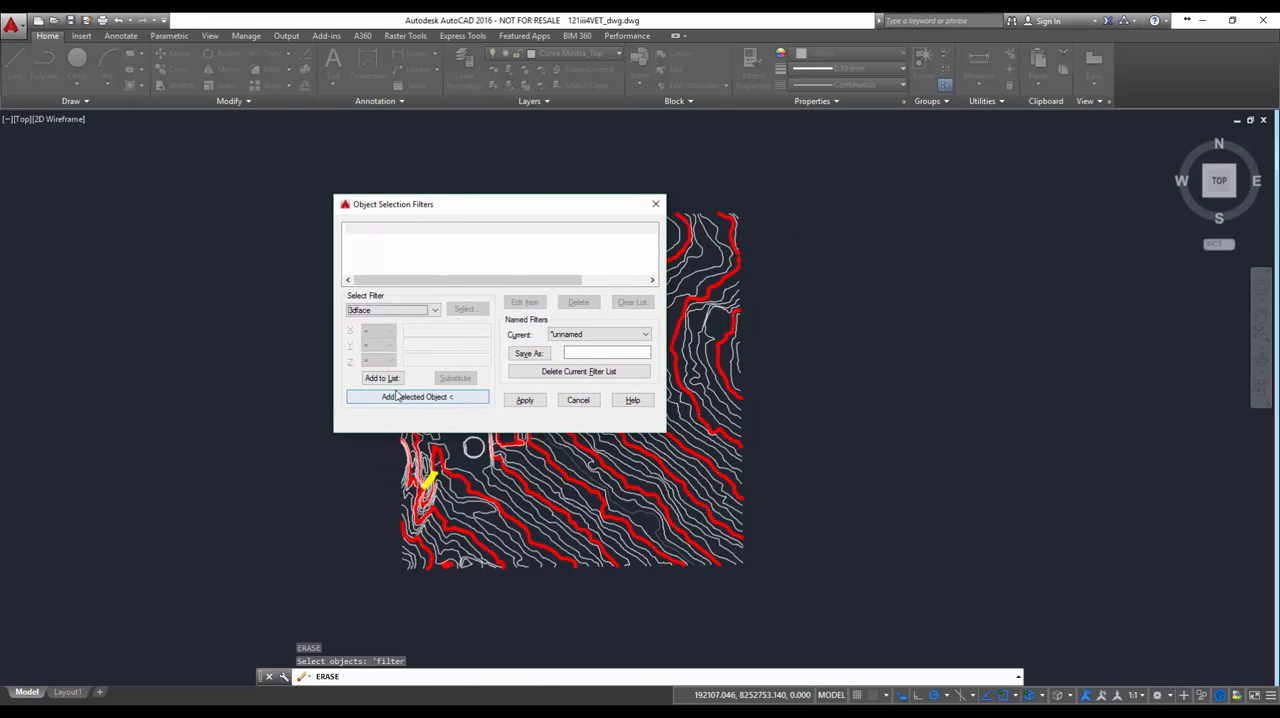
click(434, 310)
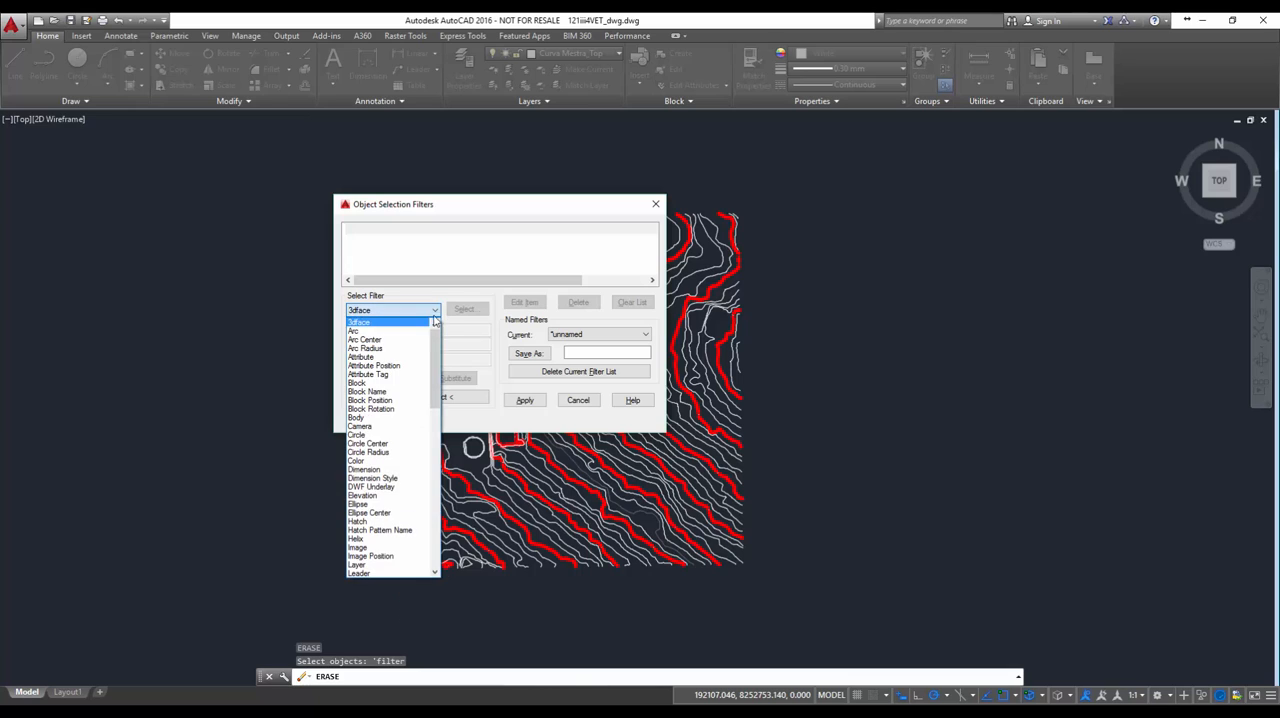
scroll(426, 434, down, 12)
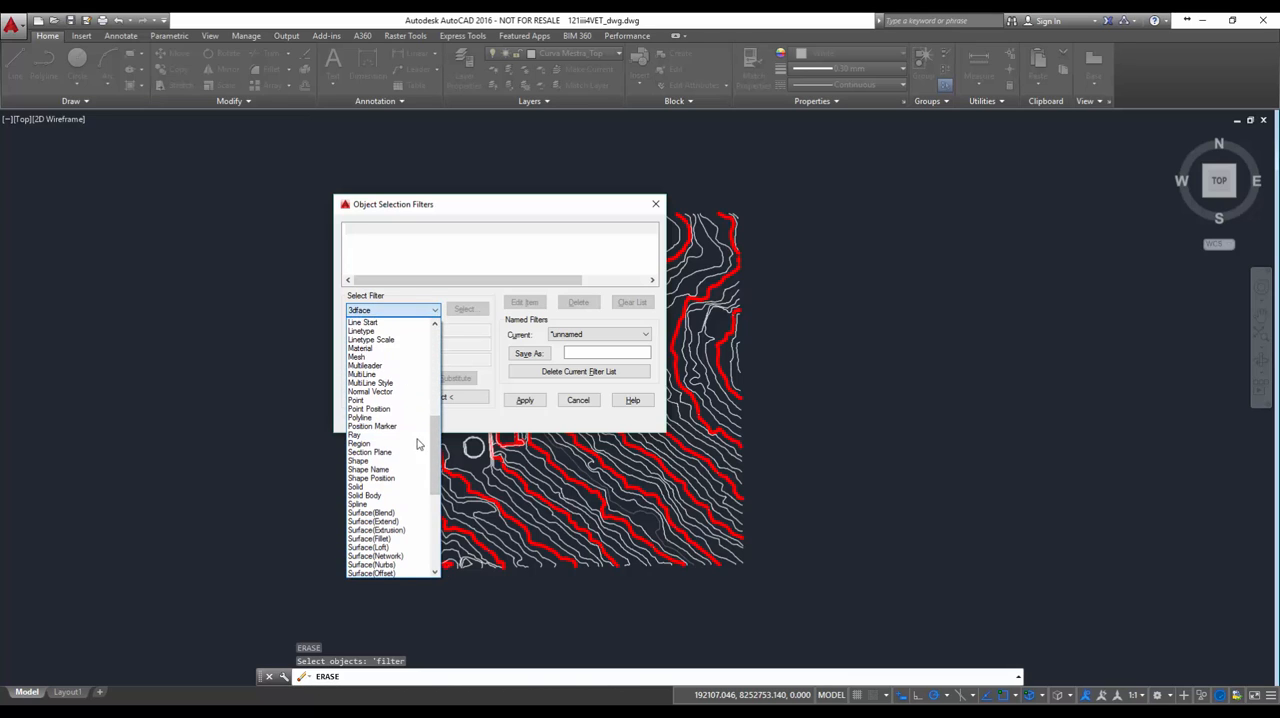
drag(436, 445, 433, 499)
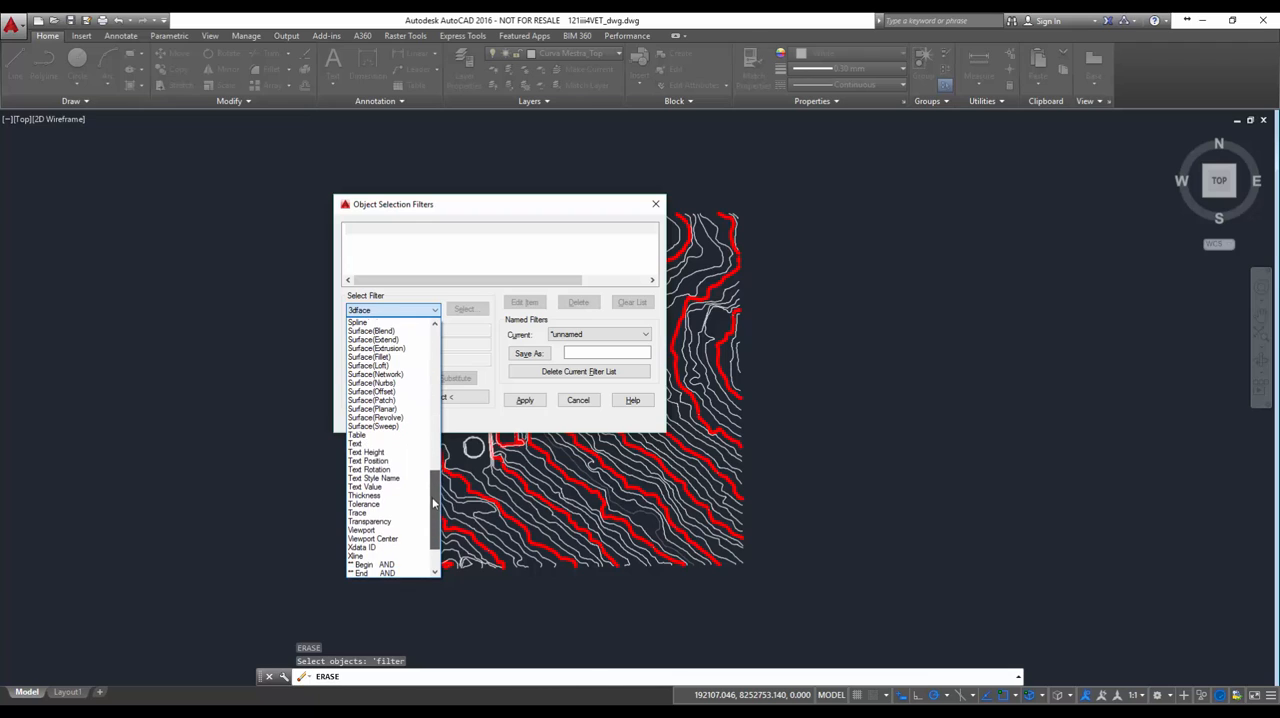
click(370, 444)
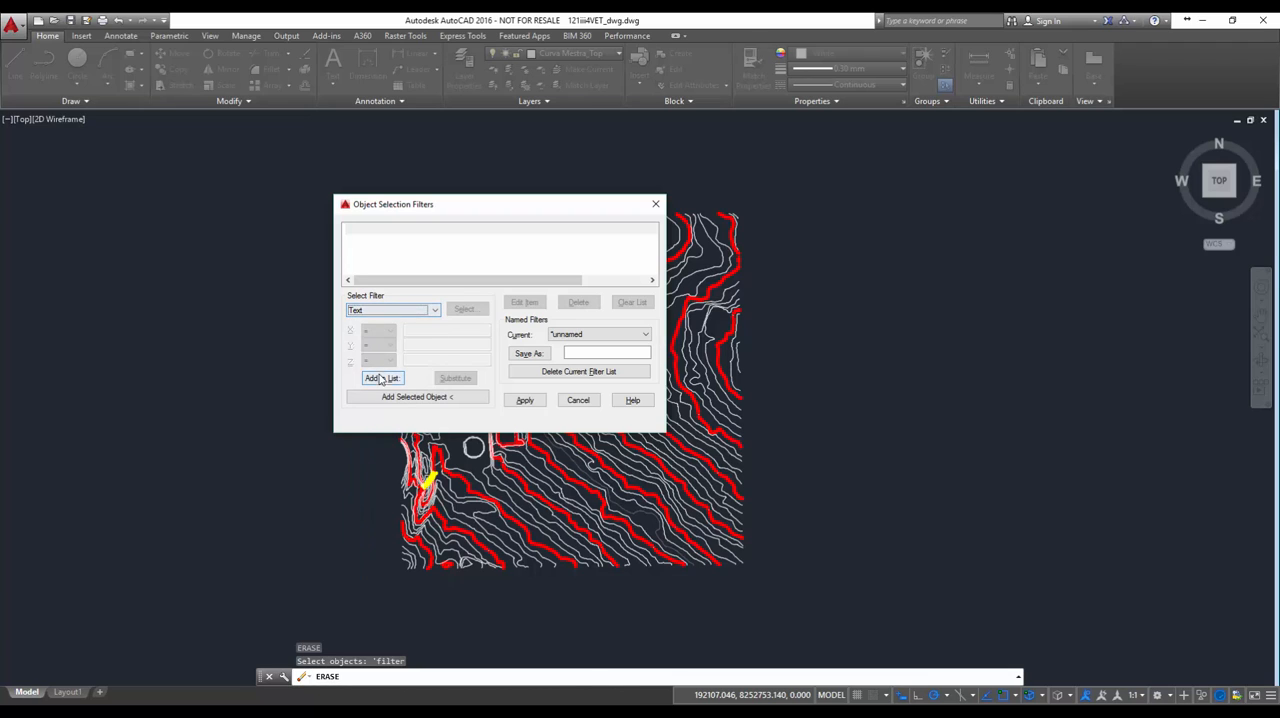
click(381, 378)
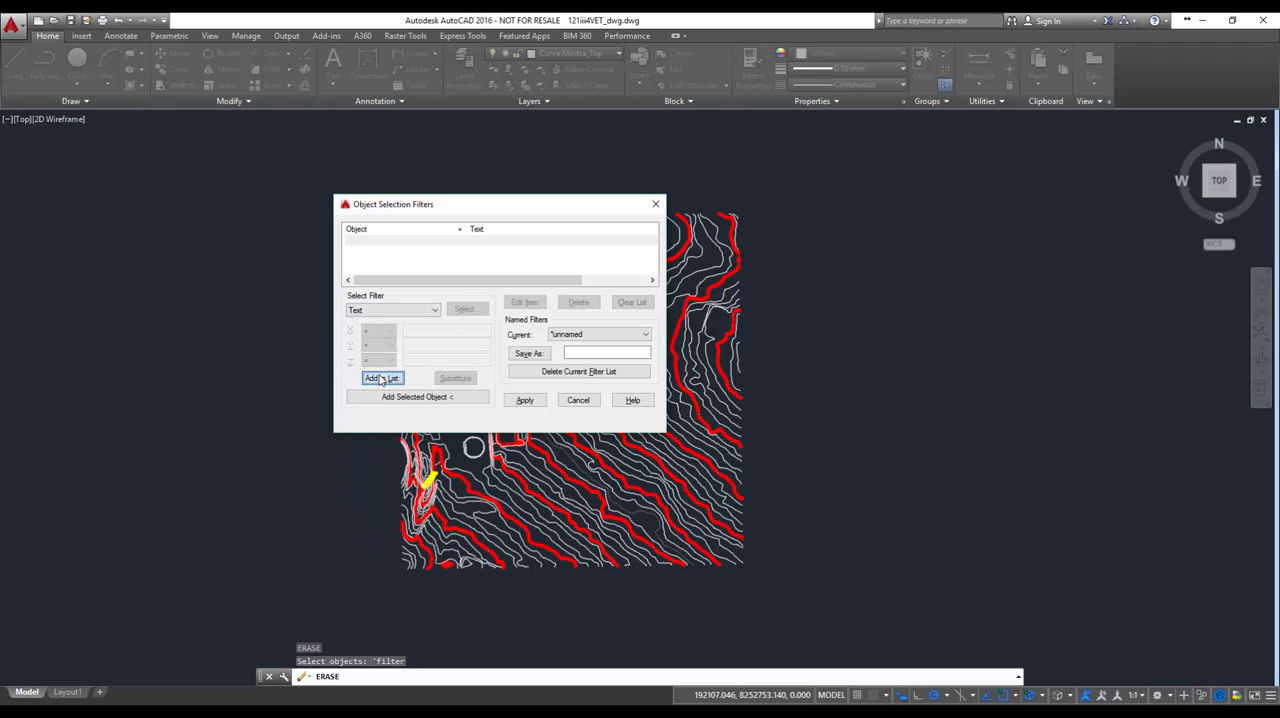
click(357, 233)
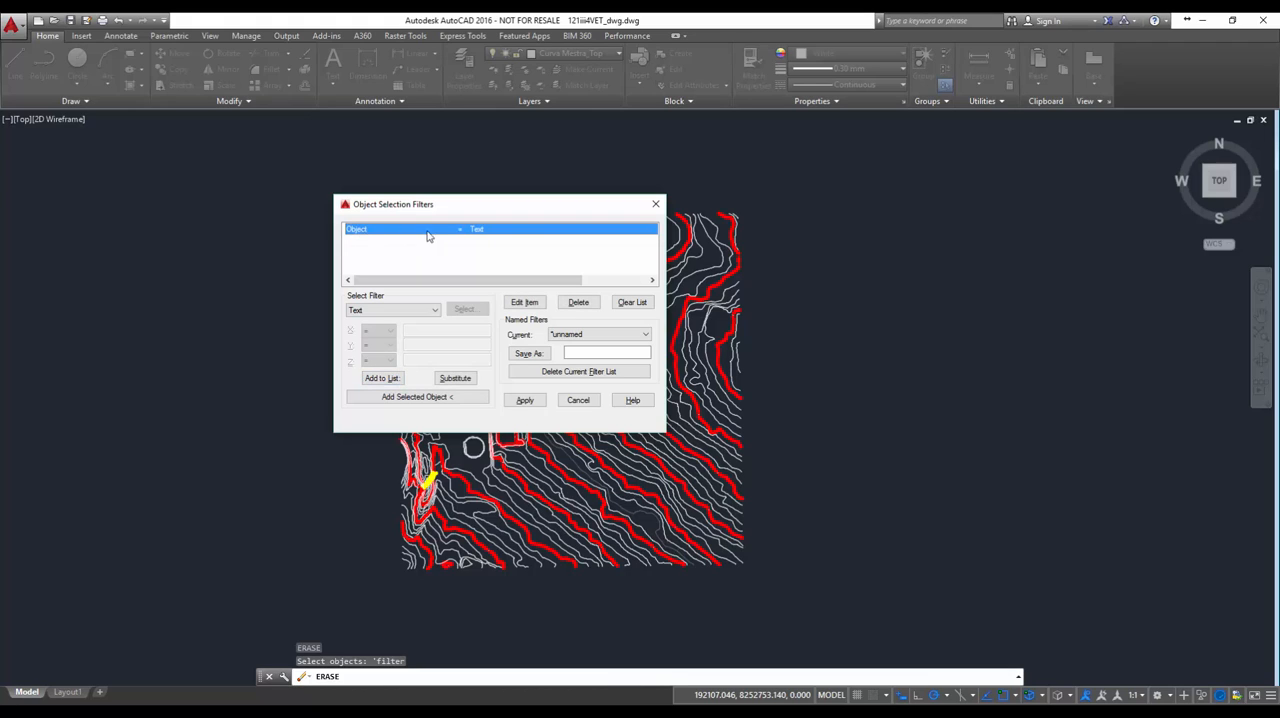
click(525, 401)
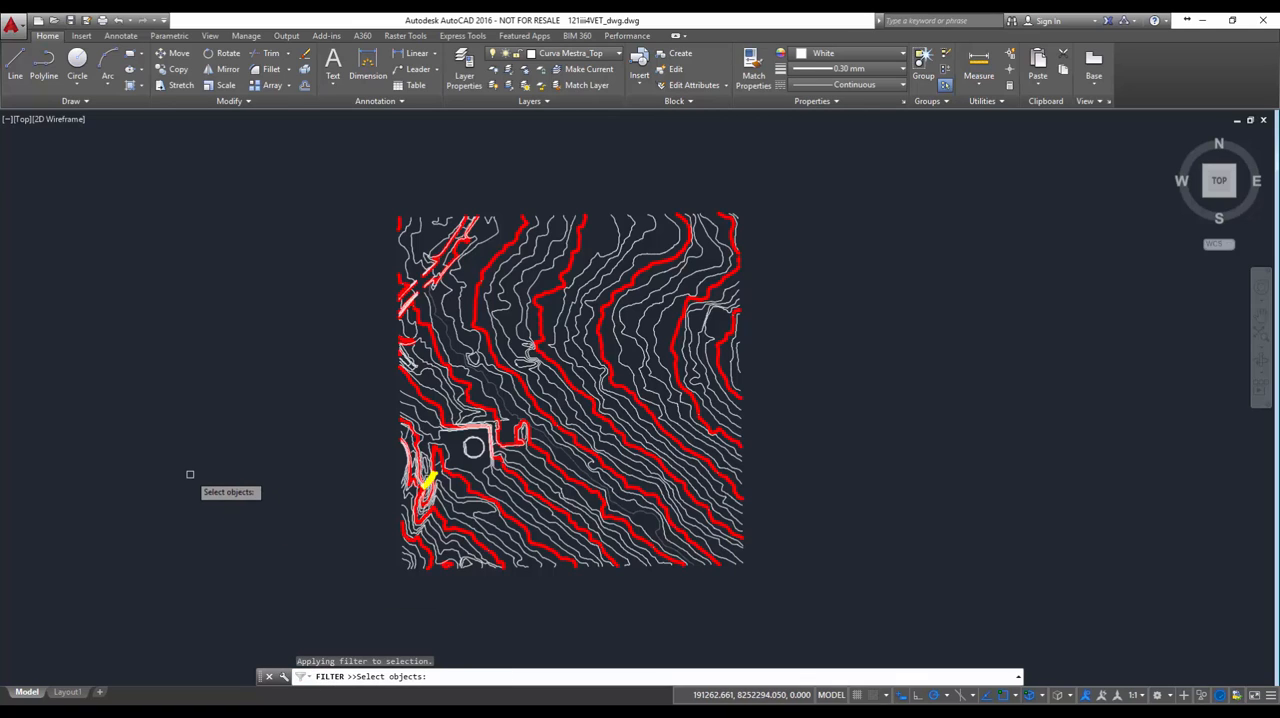
Apply the Text filter to all objects in the drawing and erase the contour elevation labels it selects
text(all)
key(Return)
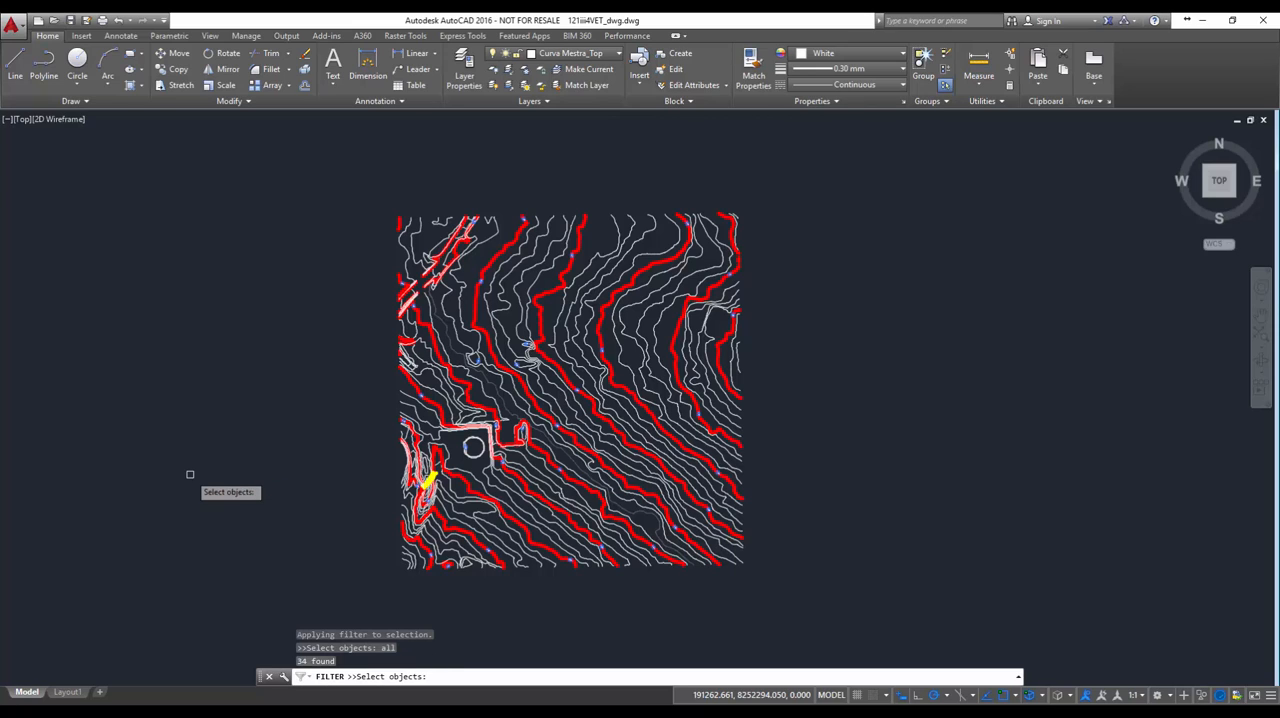
scroll(566, 346, up, 4)
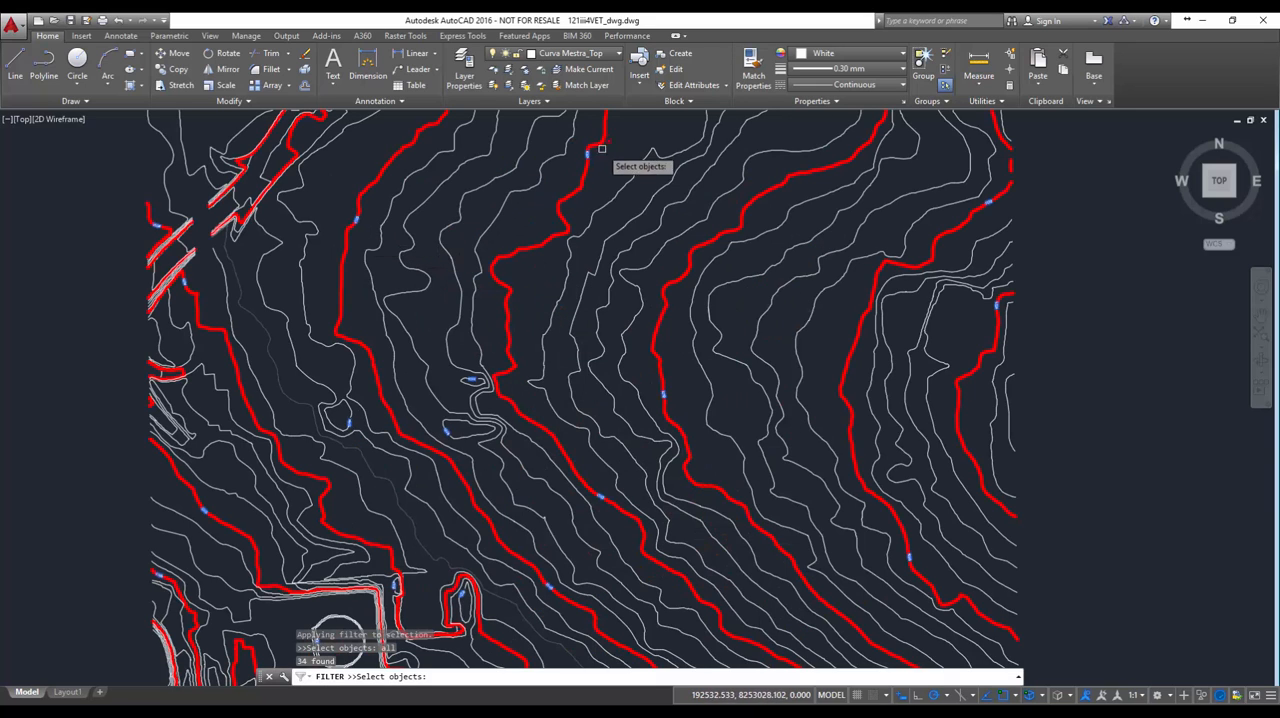
scroll(437, 383, down, 4)
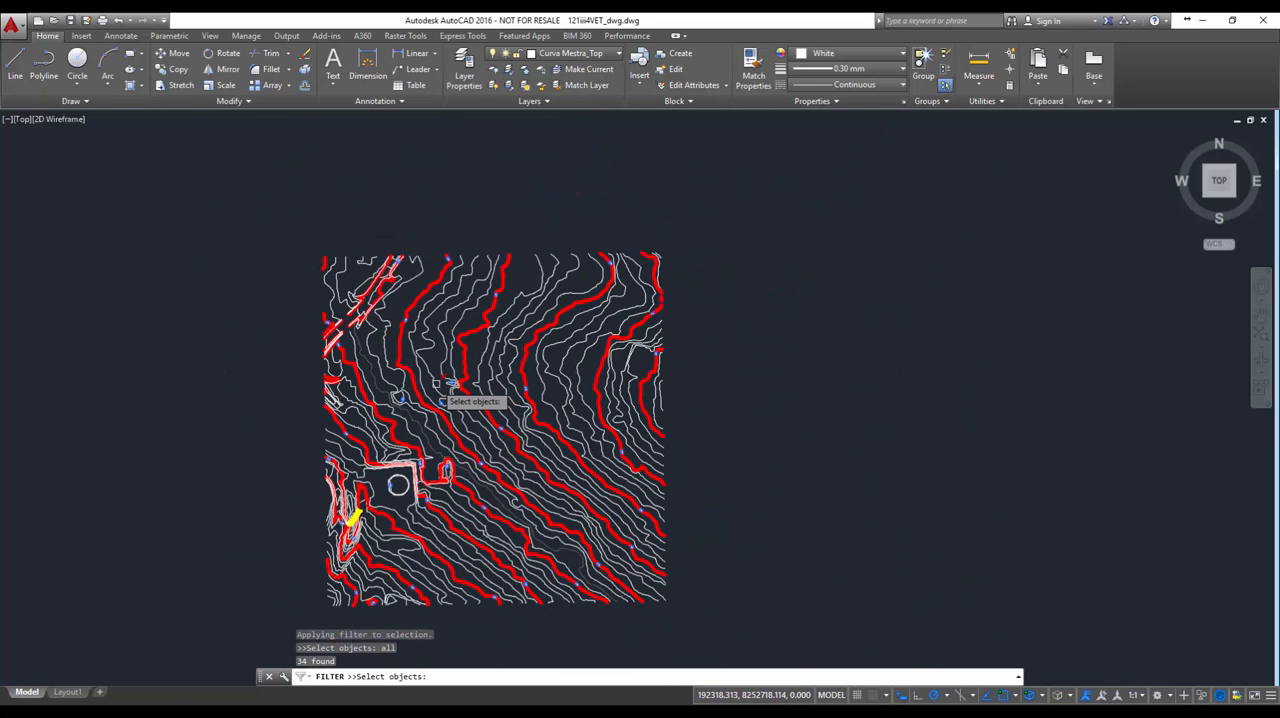
key(Return)
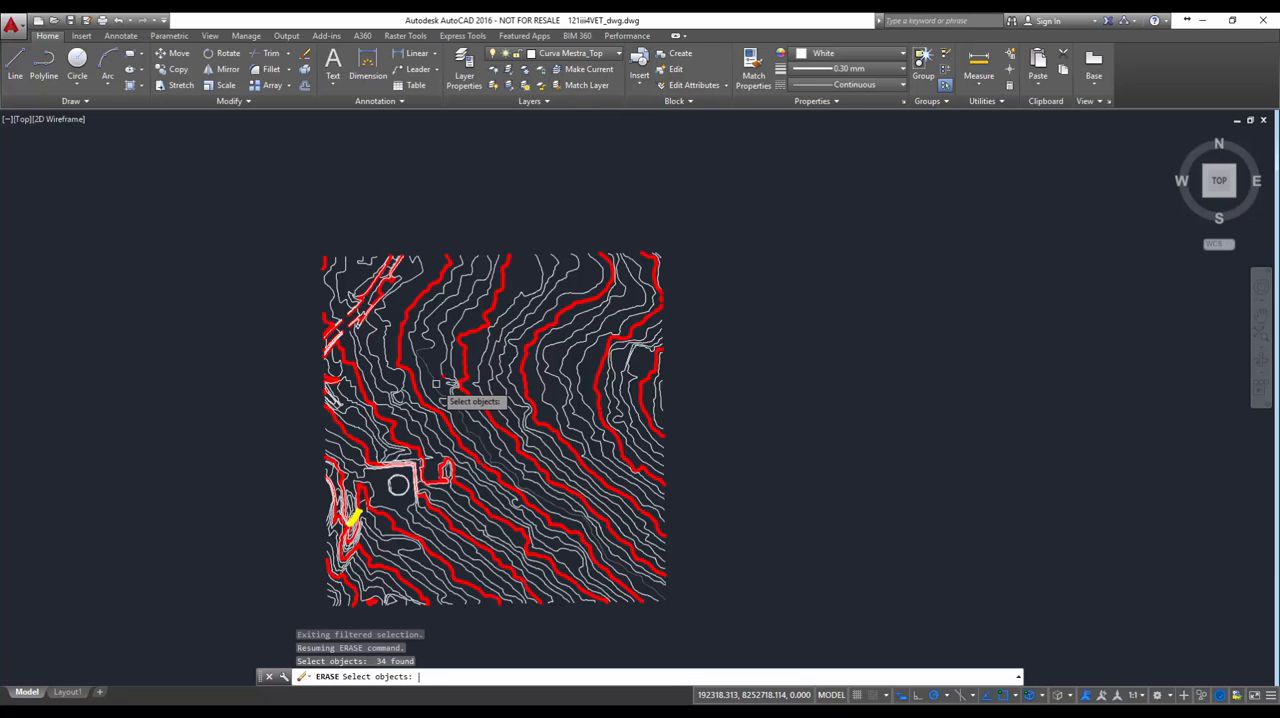
scroll(436, 384, up, 5)
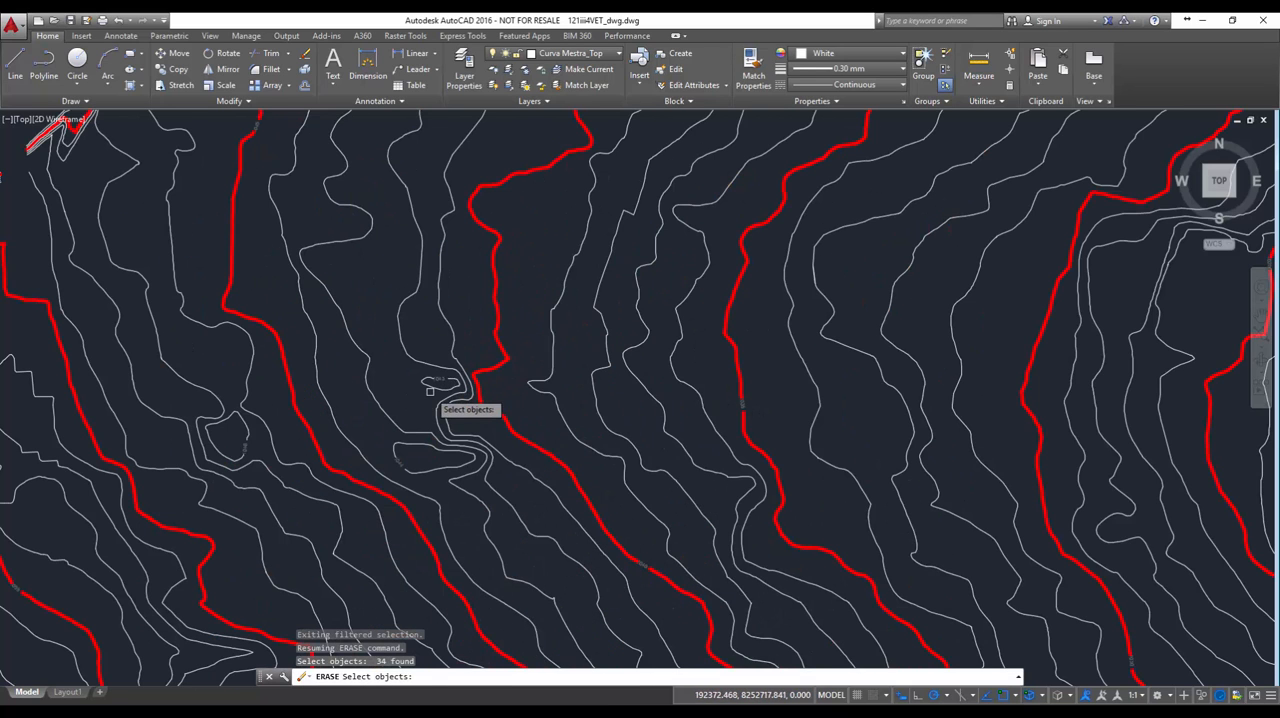
scroll(430, 390, down, 5)
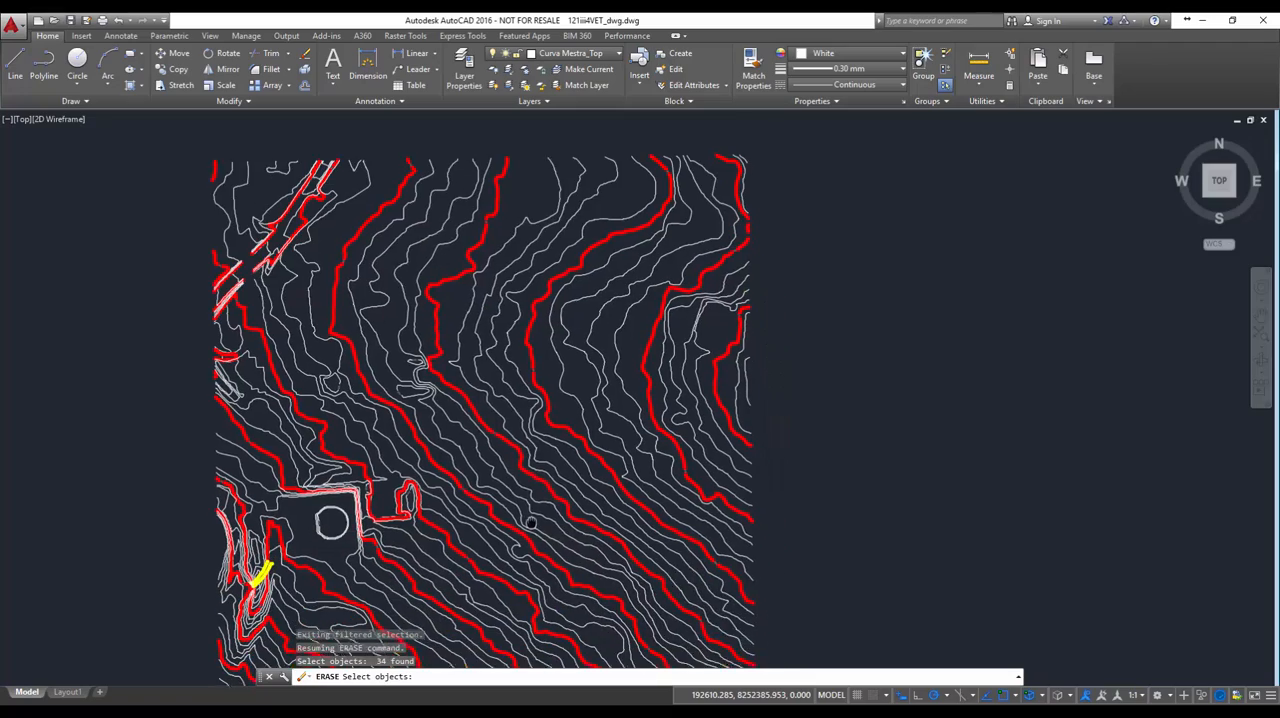
scroll(495, 421, up, 5)
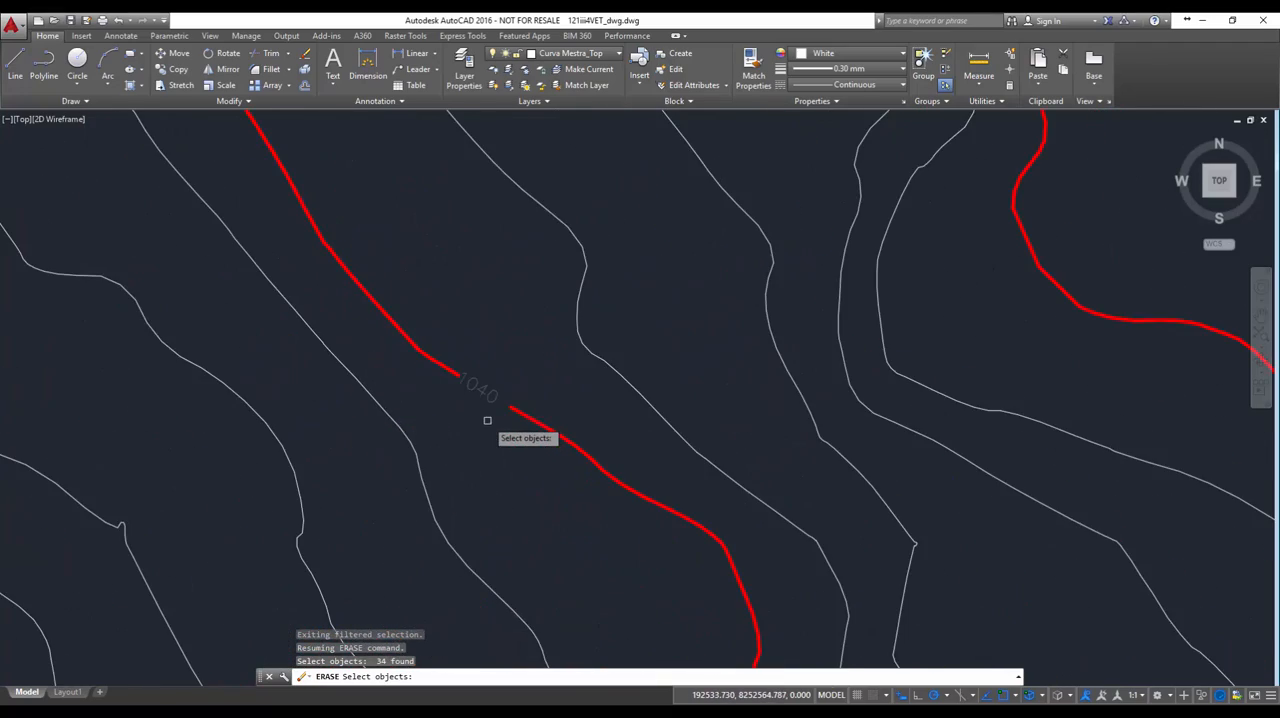
scroll(487, 420, down, 6)
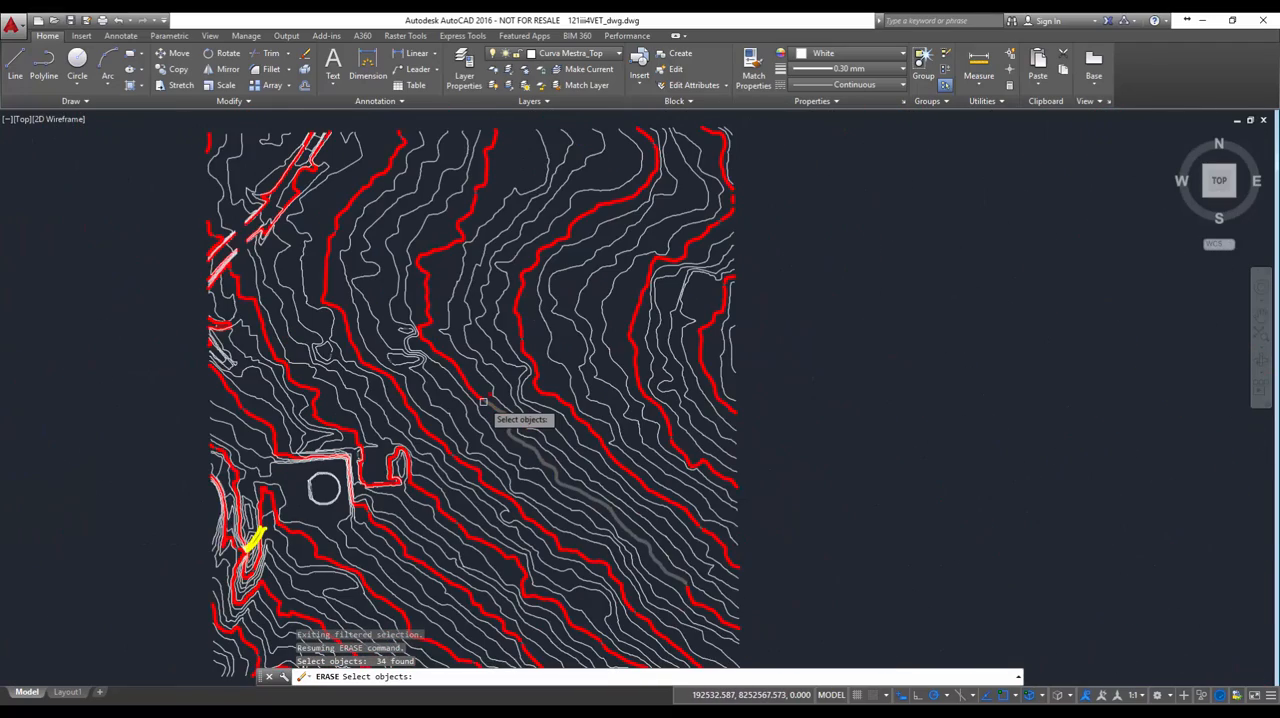
key(Return)
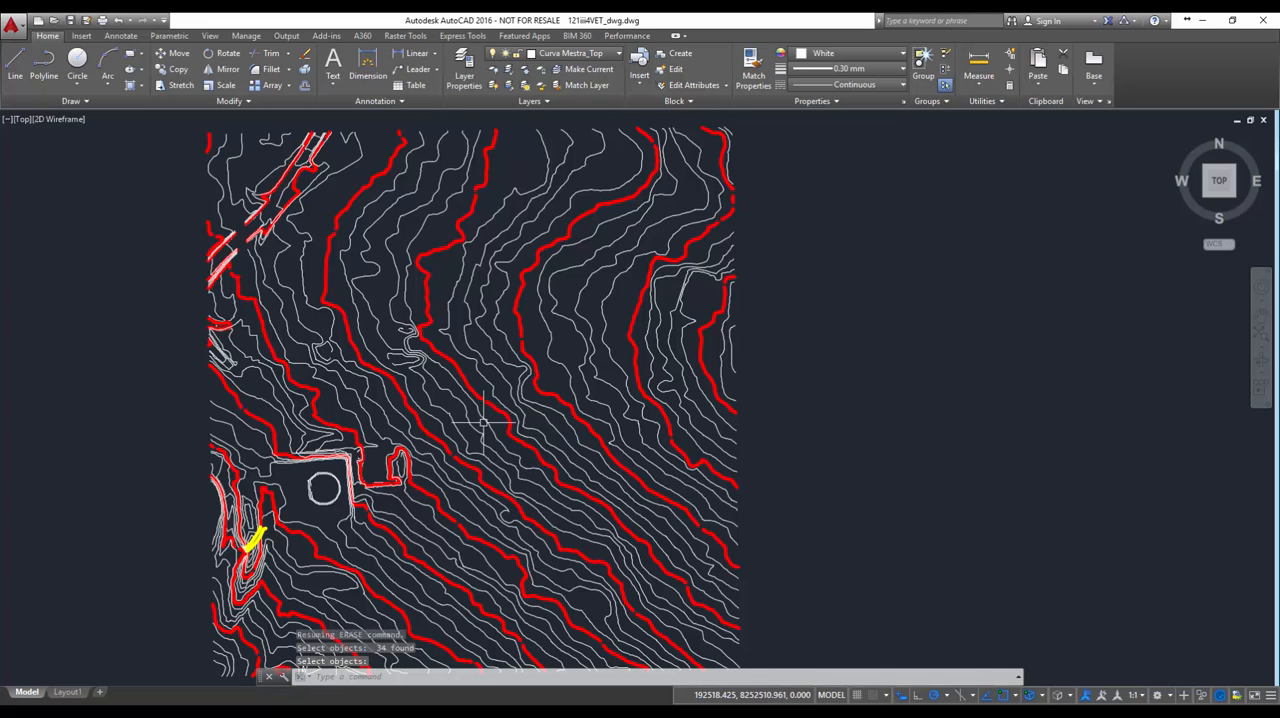
Inspect a gap left by an erased label, then check the elevation properties of a white intermediate contour and a red index contour
scroll(495, 403, up, 6)
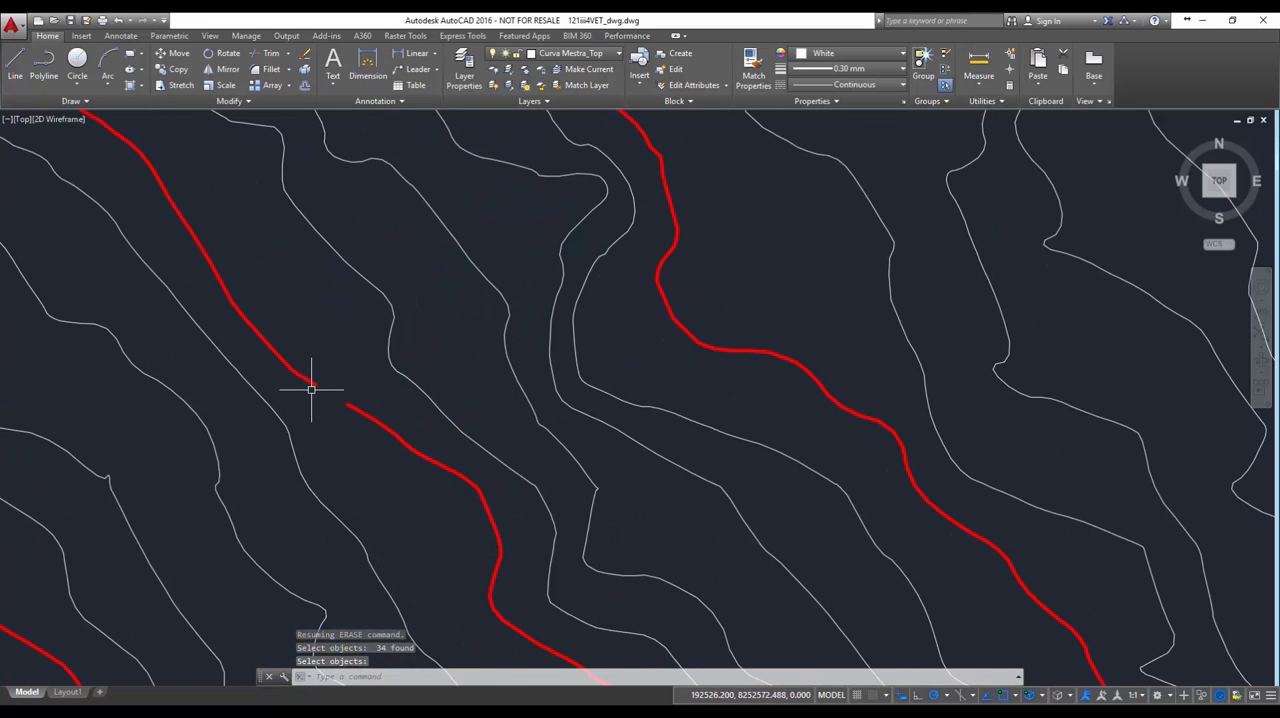
scroll(257, 545, down, 5)
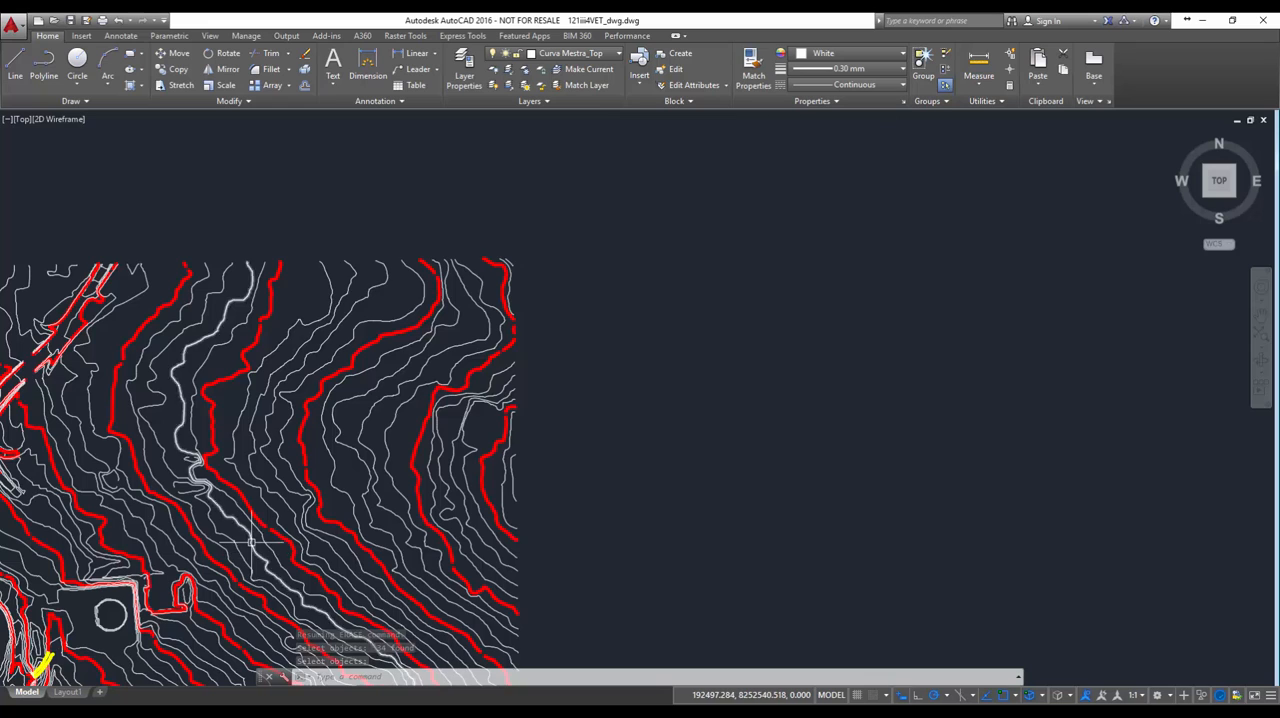
middle_drag(255, 548, 443, 440)
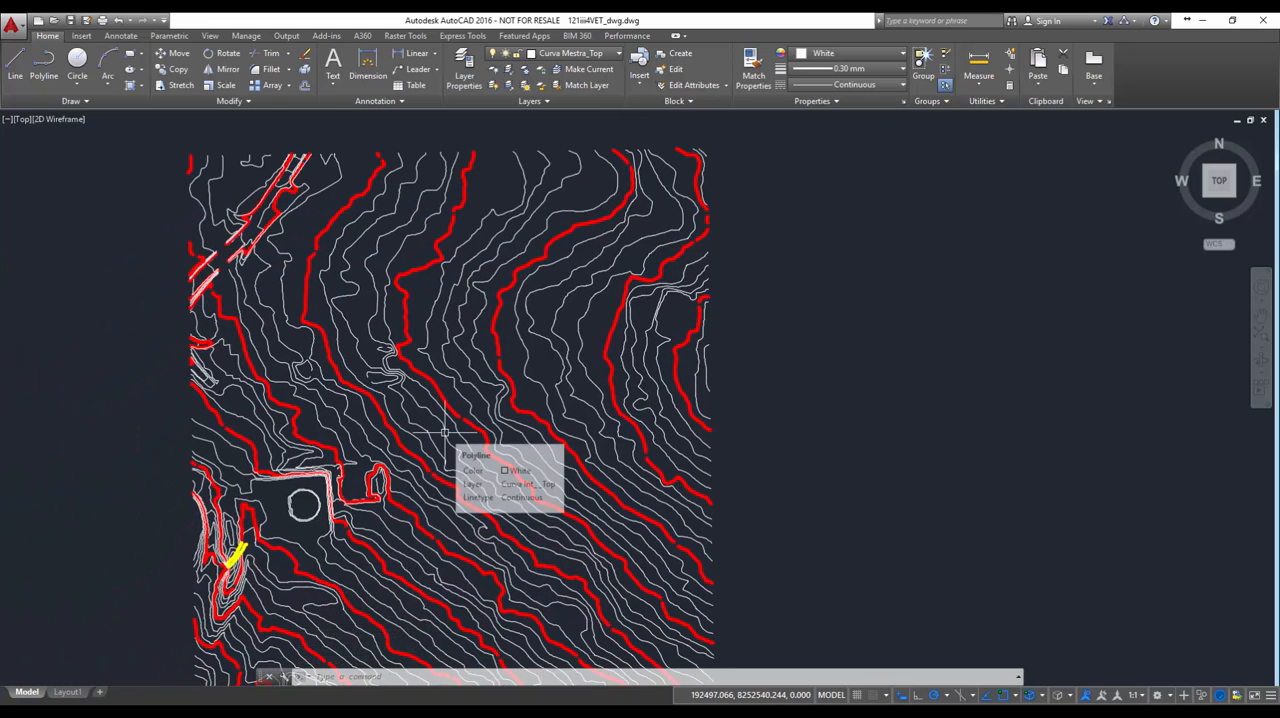
middle_drag(499, 460, 499, 432)
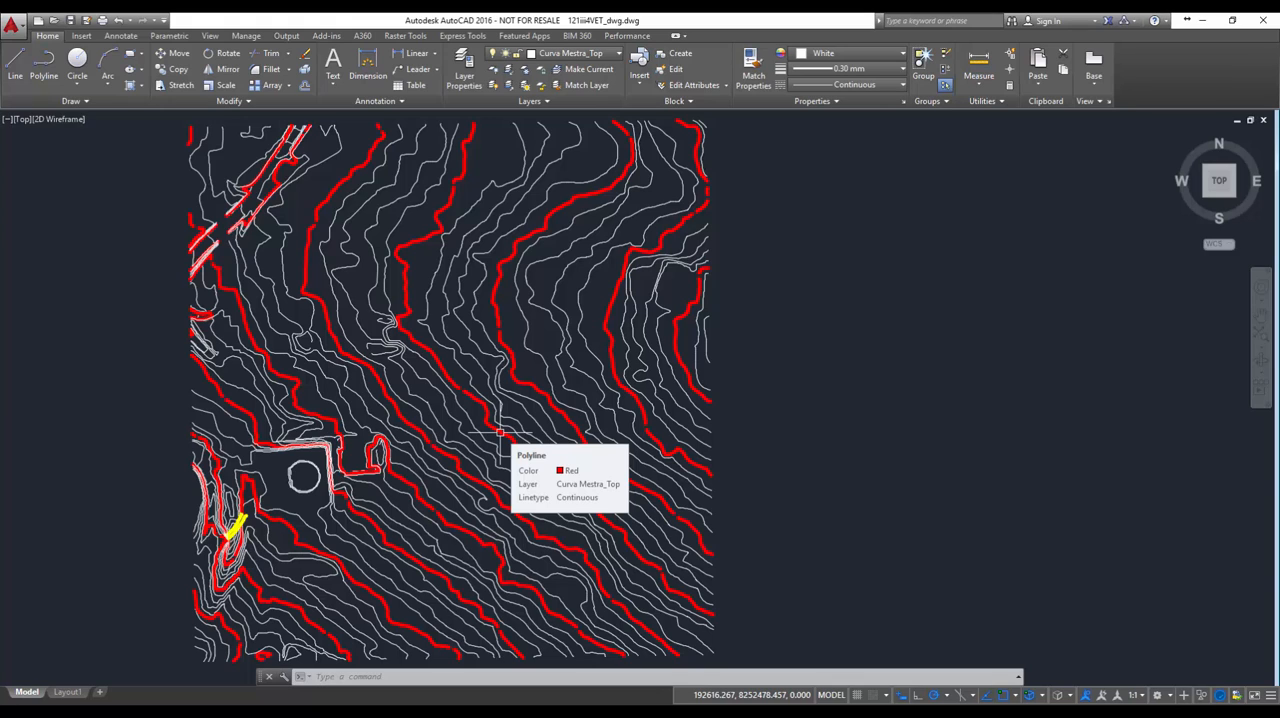
key(ctrl+1)
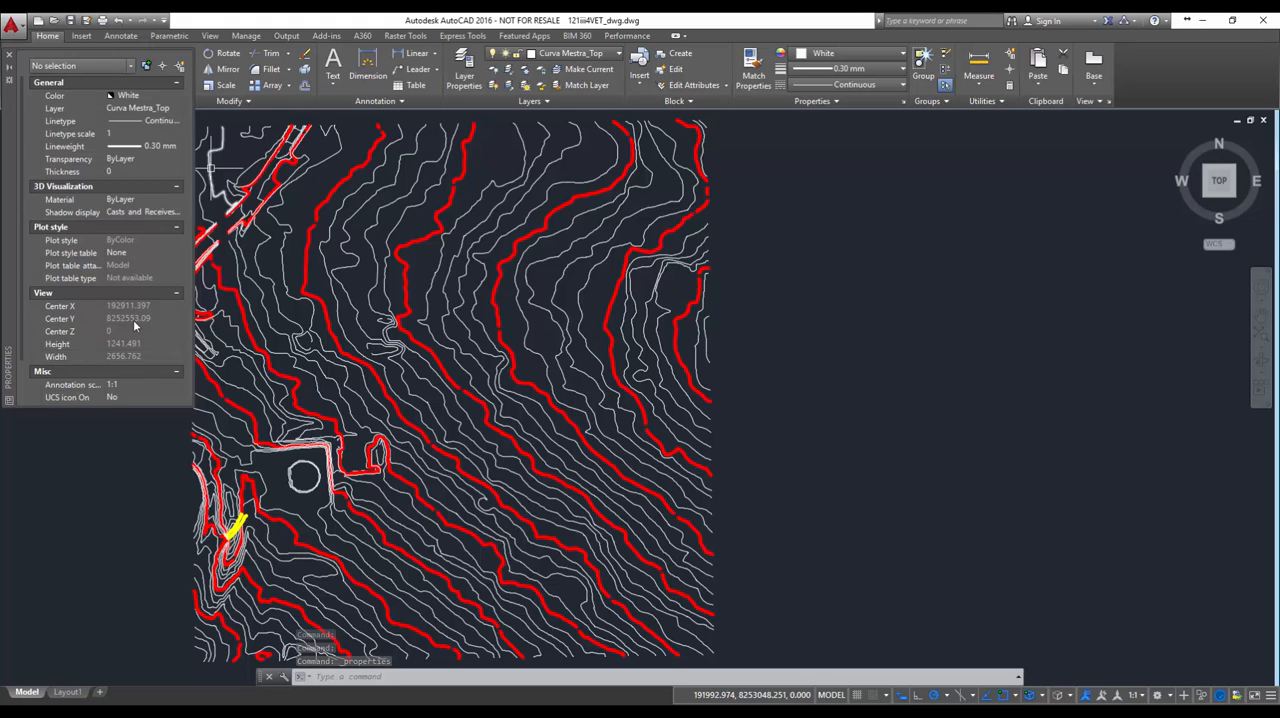
click(561, 283)
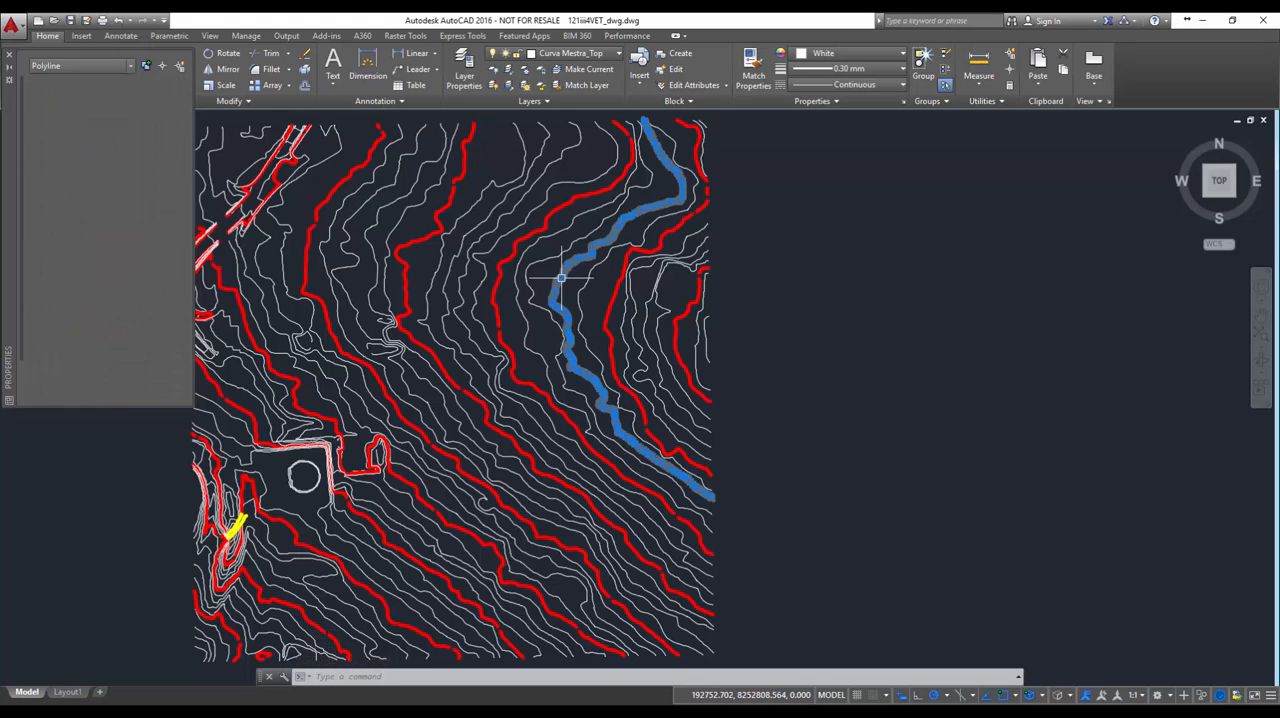
mouse_move(562, 279)
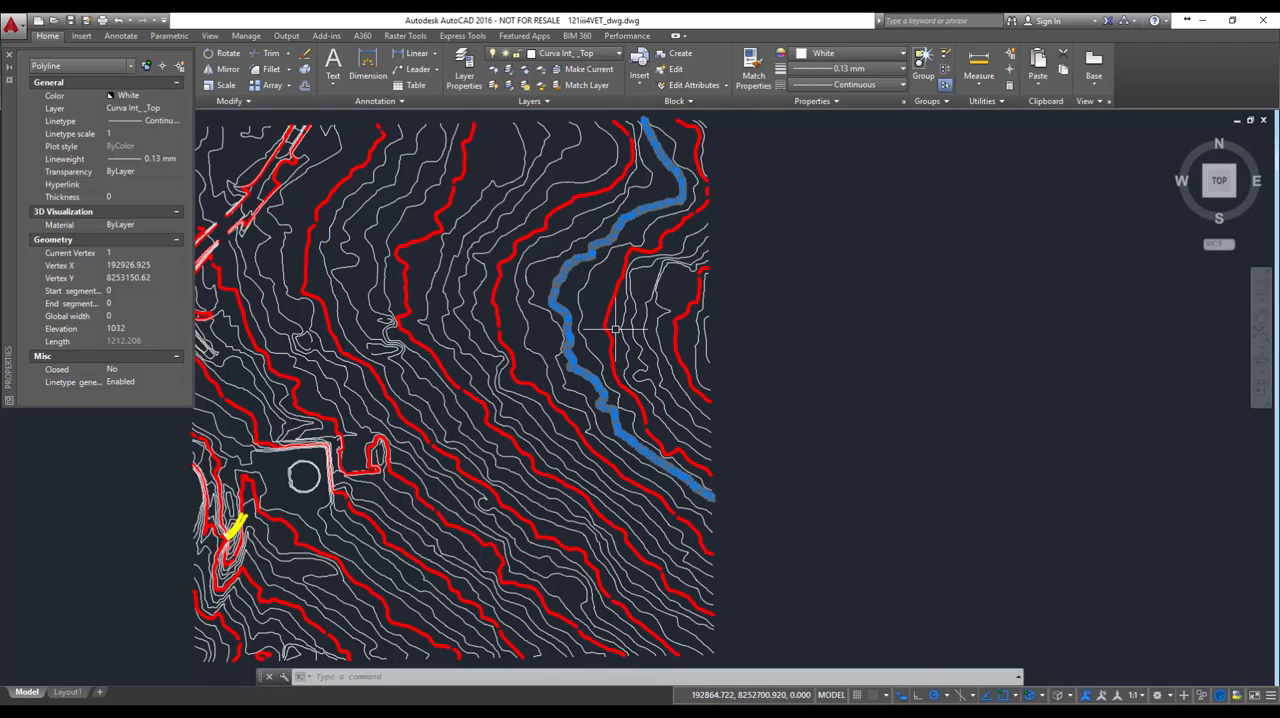
key(Escape)
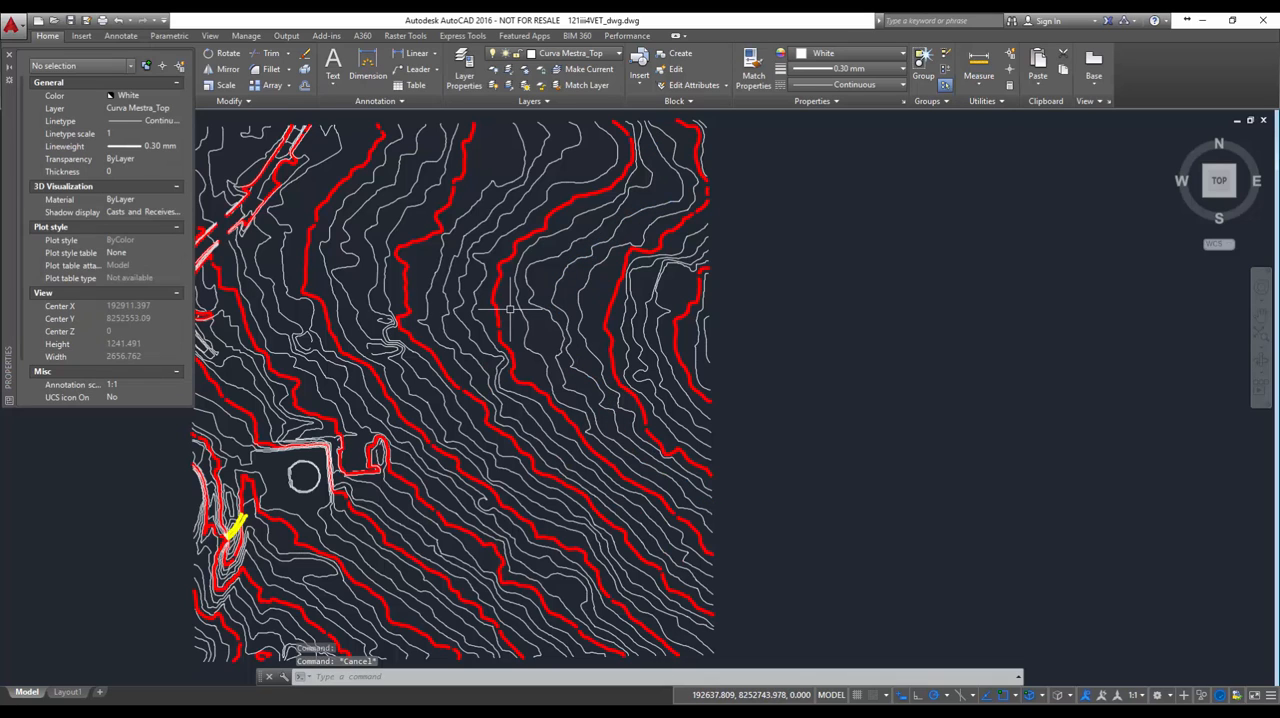
click(499, 300)
mouse_move(497, 314)
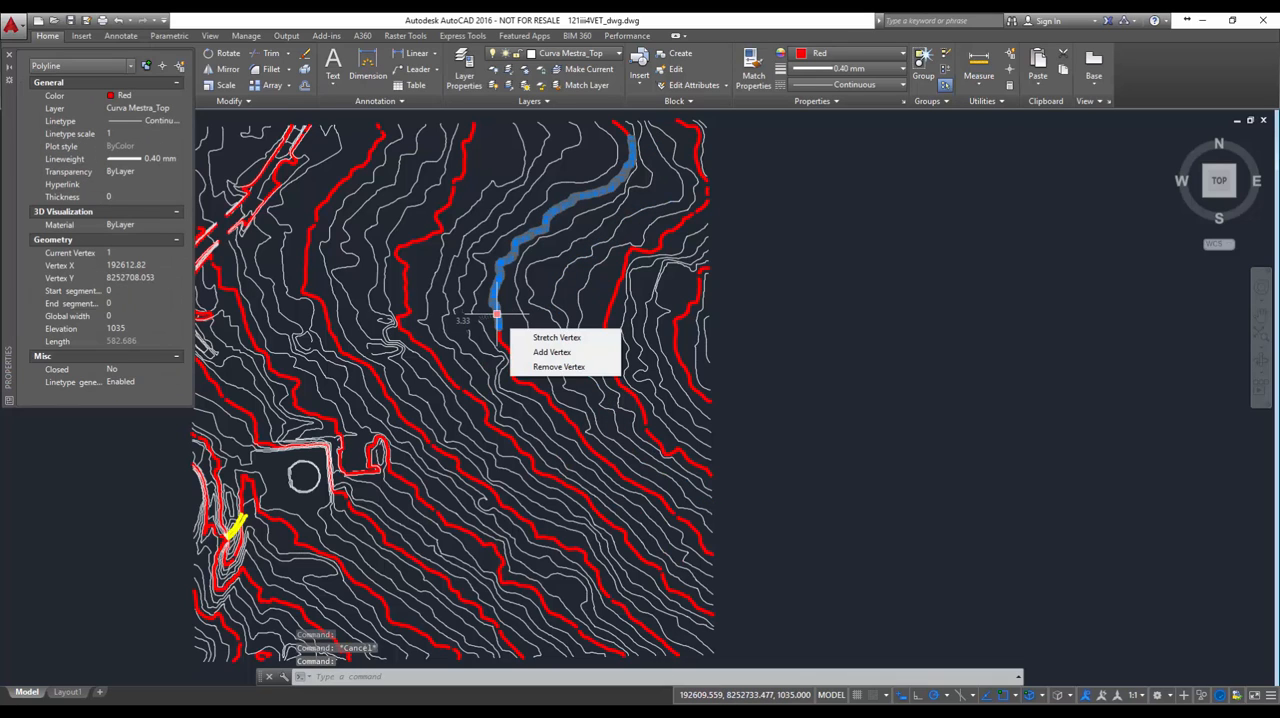
key(Escape)
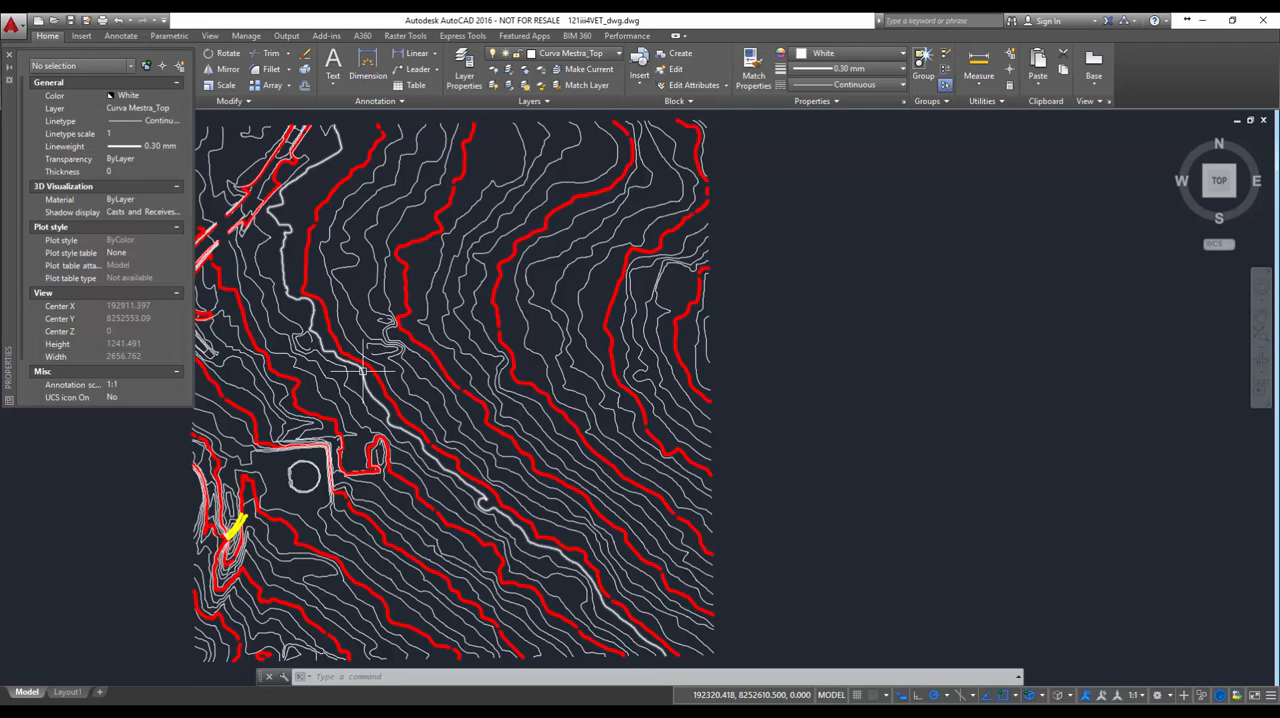
middle_drag(363, 370, 483, 368)
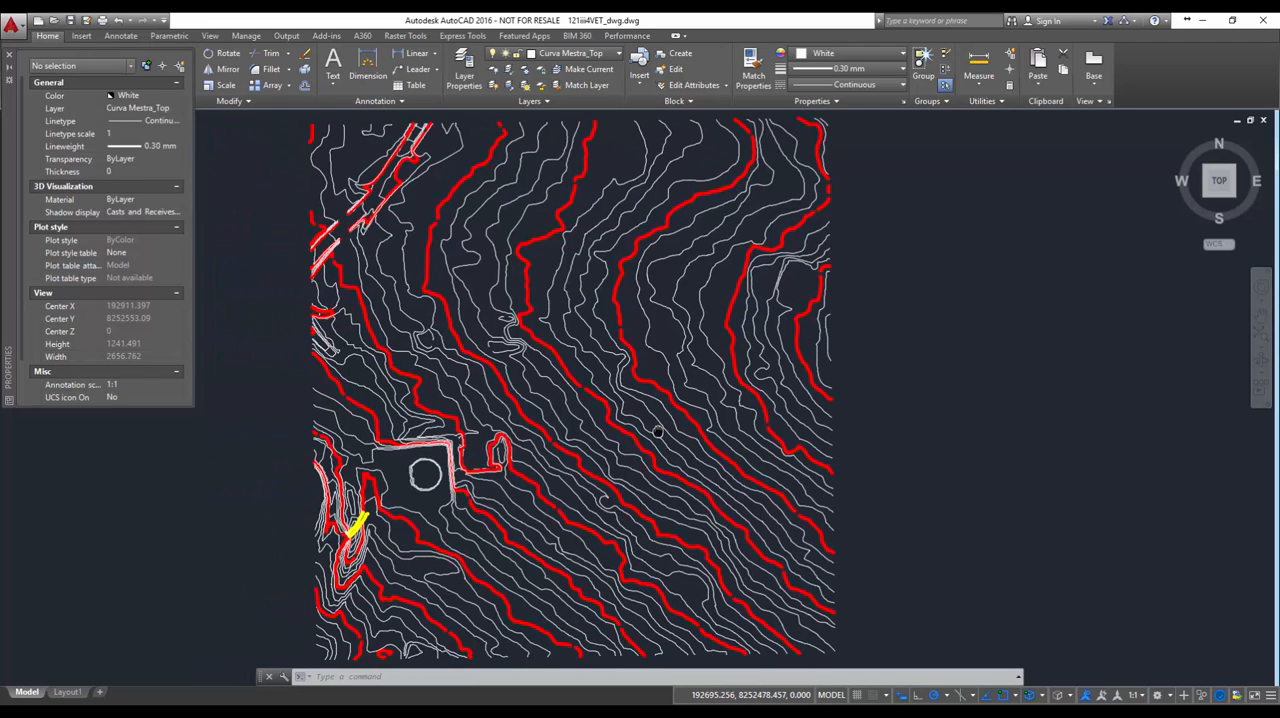